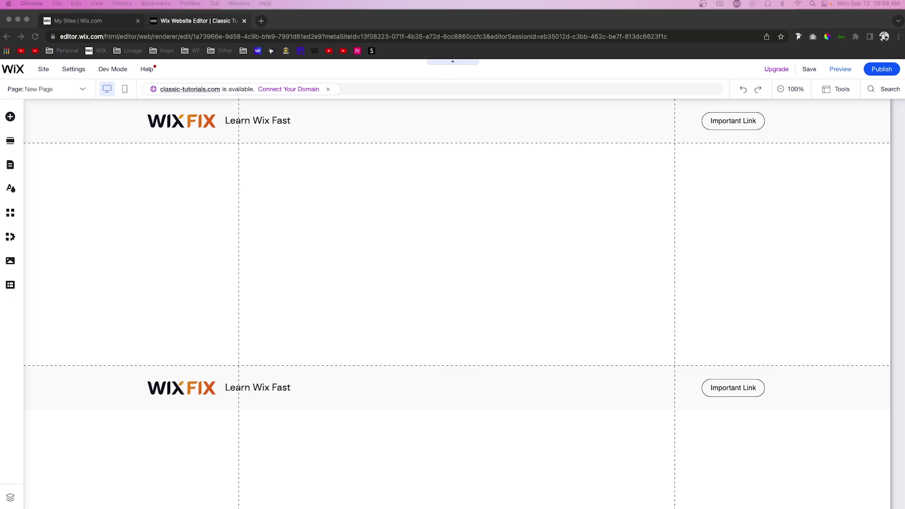
Add the Team preset collection, with its six sample members, from Content Manager's presets.
left_click(284, 240)
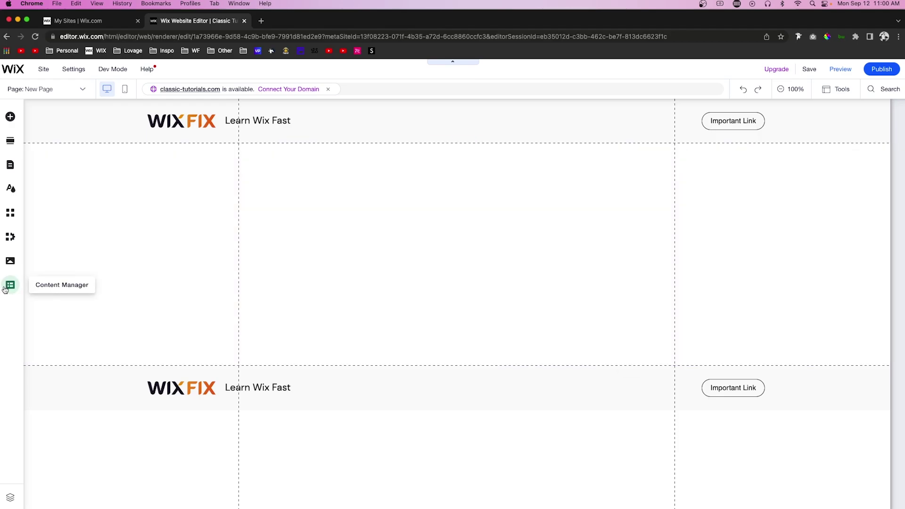
left_click(10, 286)
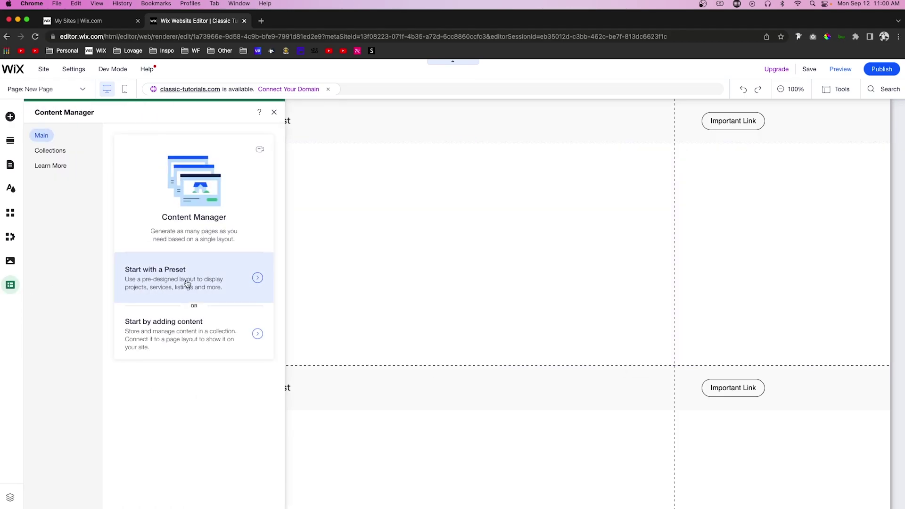
left_click(191, 279)
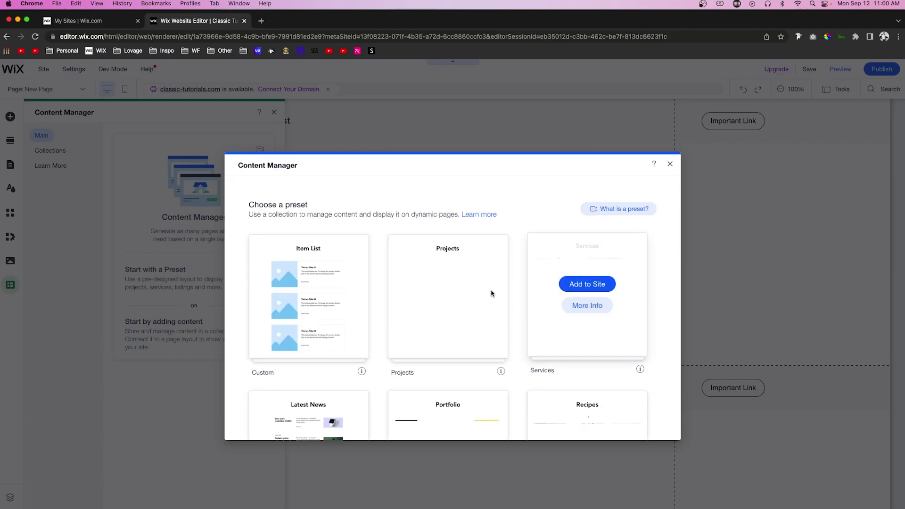
scroll(471, 290, "down", 10)
mouse_move(307, 344)
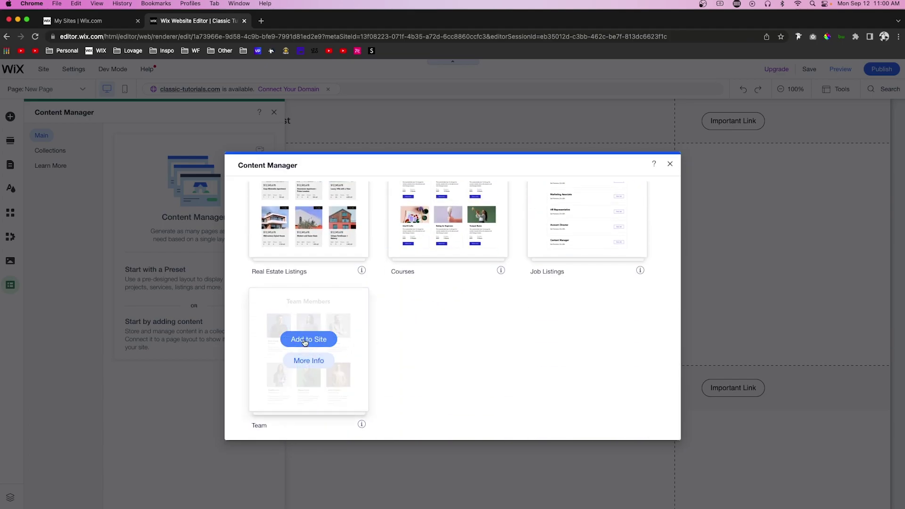
left_click(302, 339)
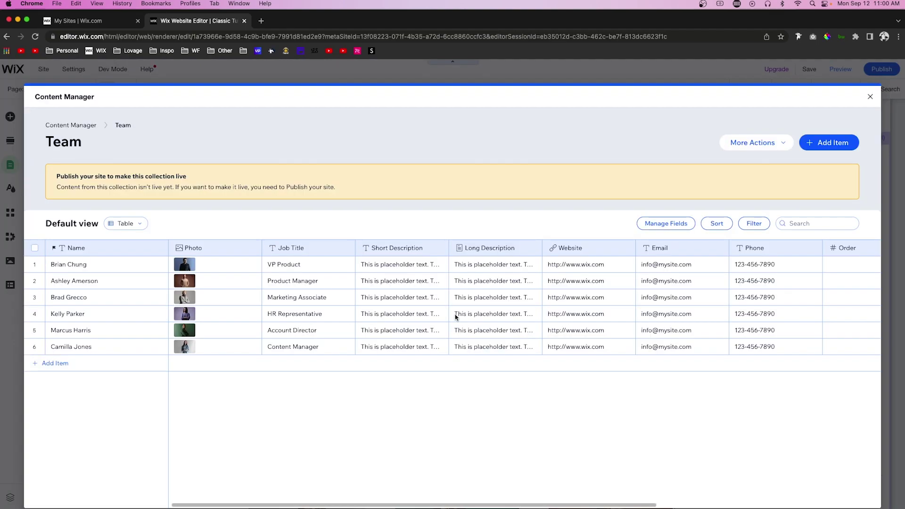
scroll(455, 317, "right", 6)
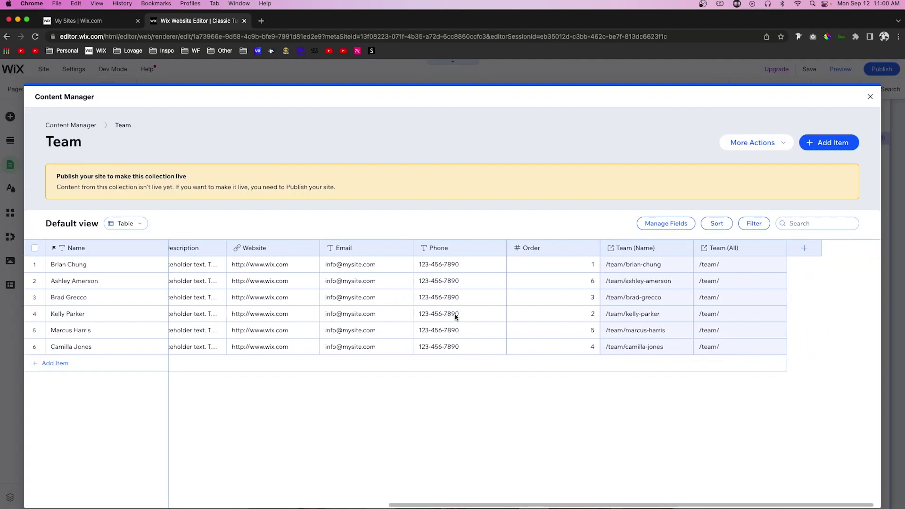
Add a new Text field named Special Title to the Team collection.
left_click(803, 248)
left_click(389, 257)
left_click(365, 282)
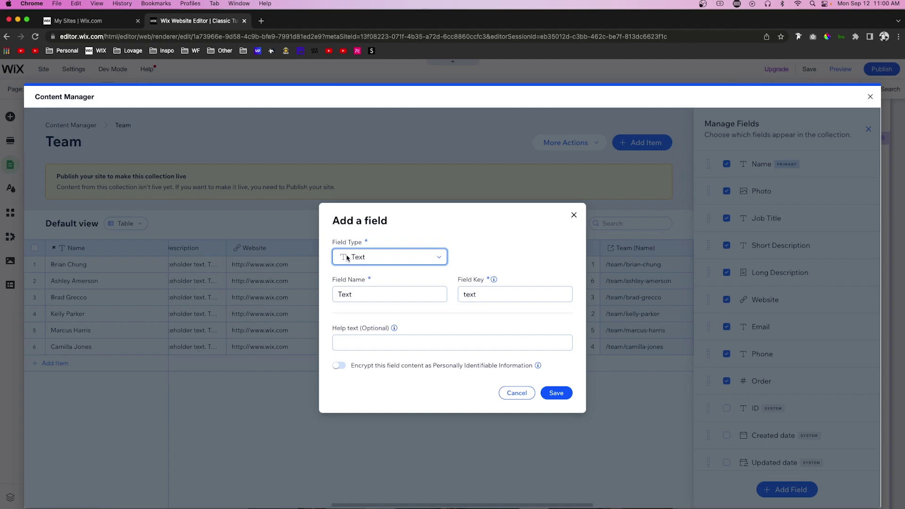
double_click(370, 293)
type("Special Titl")
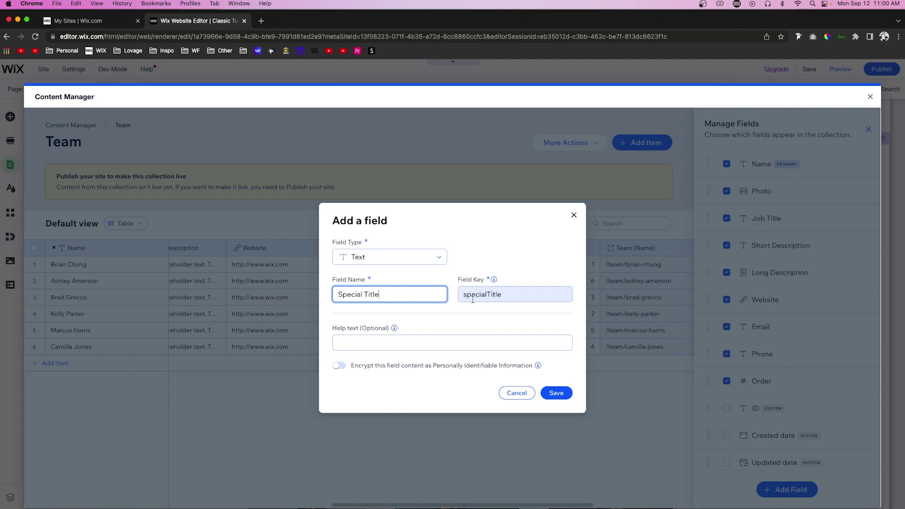
Copy the specialTitle field key, save the field and close Content Manager.
double_click(483, 294)
key("super+c")
left_click(486, 321)
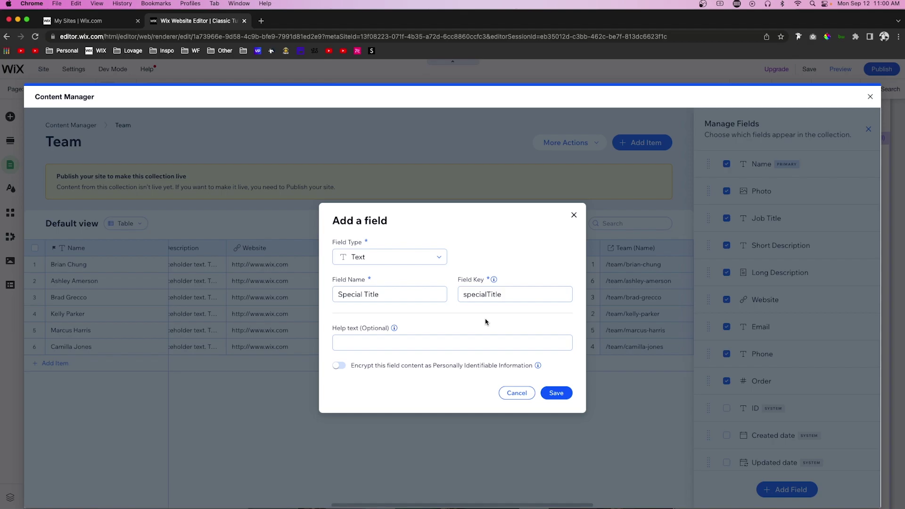
double_click(480, 293)
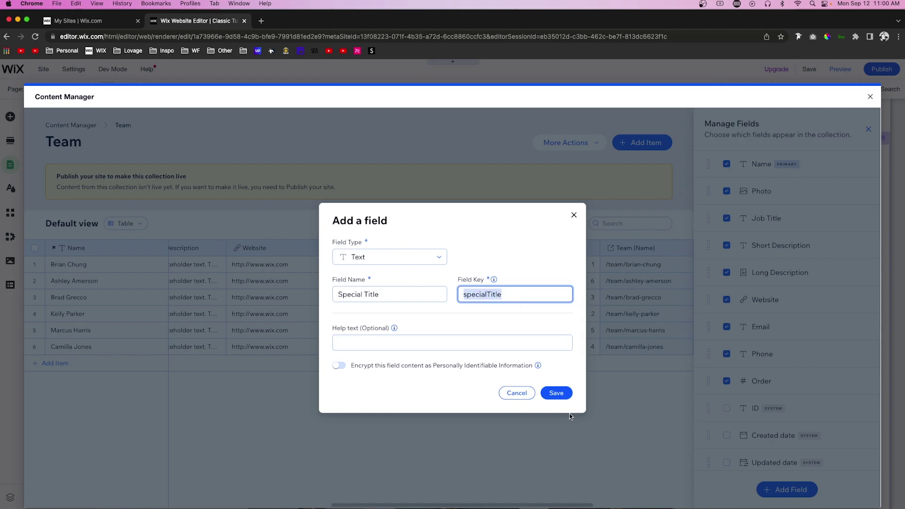
left_click(556, 392)
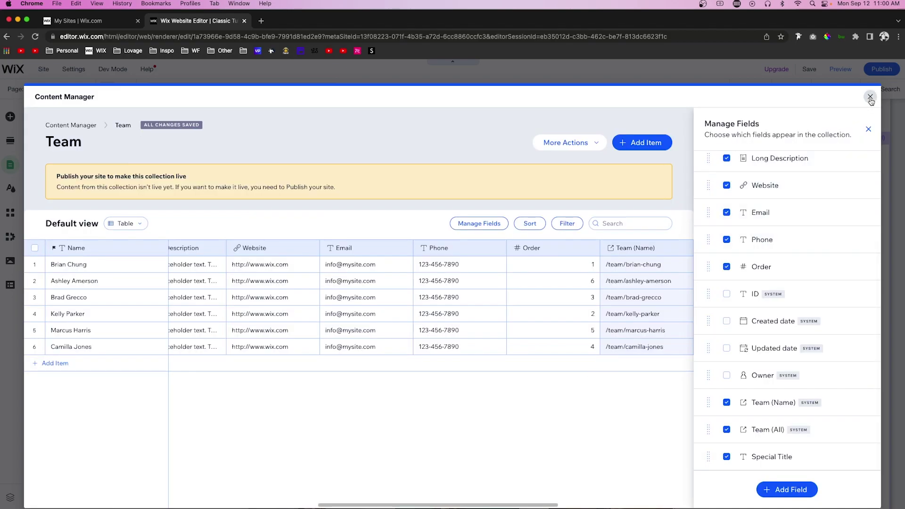
left_click(870, 96)
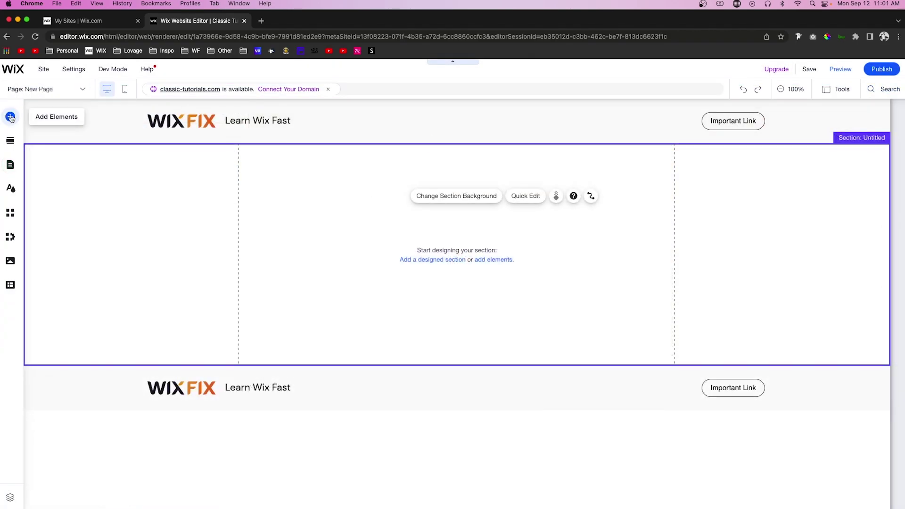
Place a blank repeater from the List elements into the empty section.
left_click(10, 117)
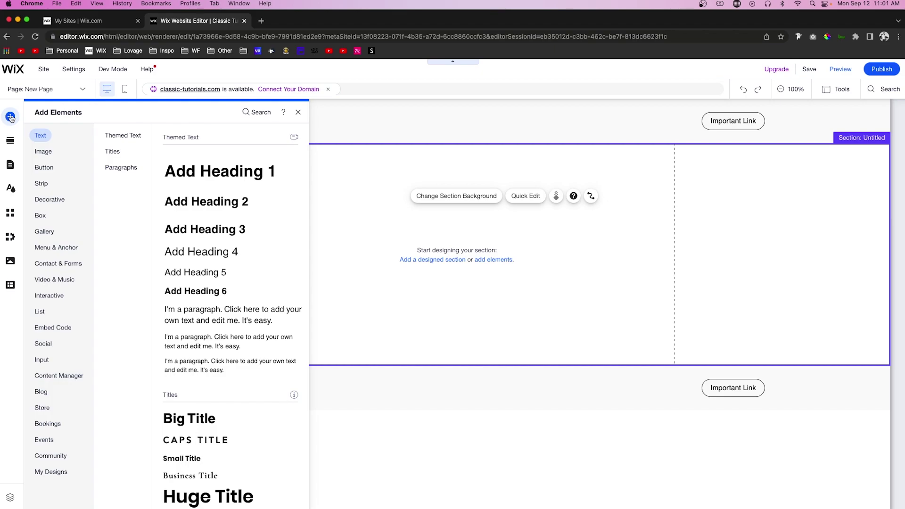
left_click(63, 250)
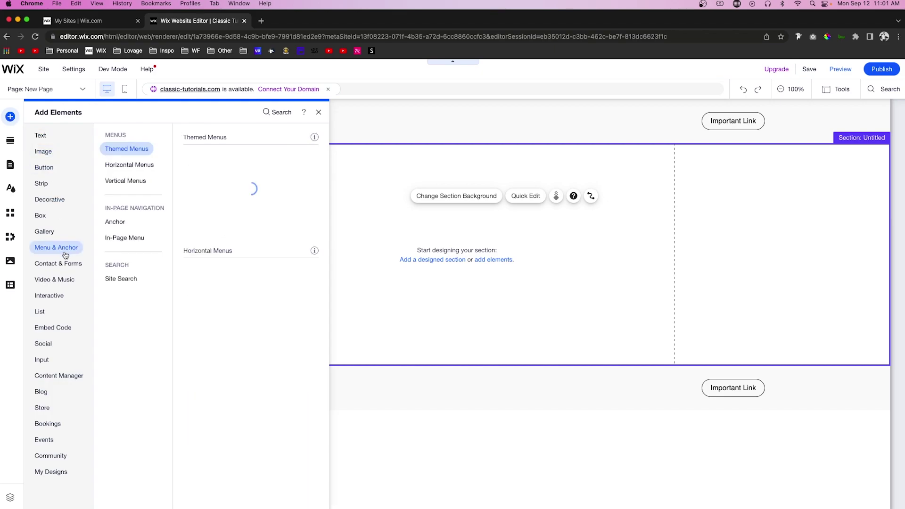
left_click(41, 312)
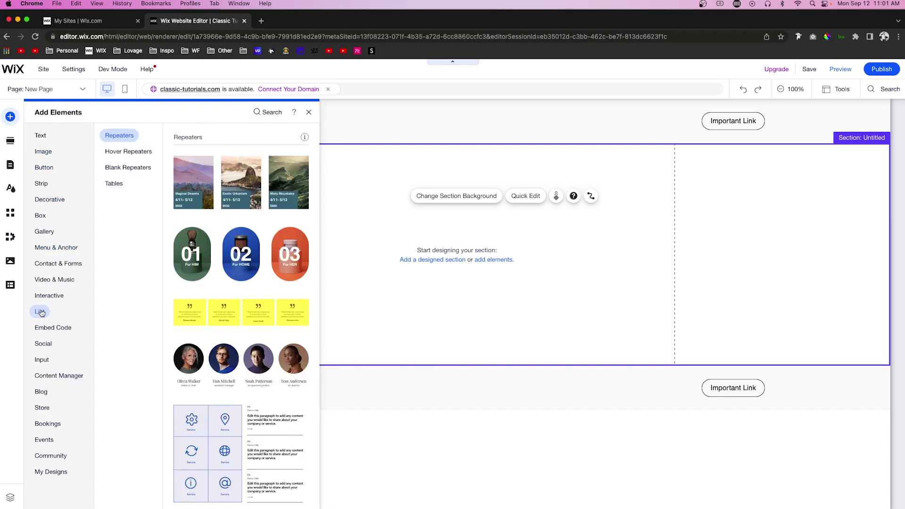
left_click(128, 167)
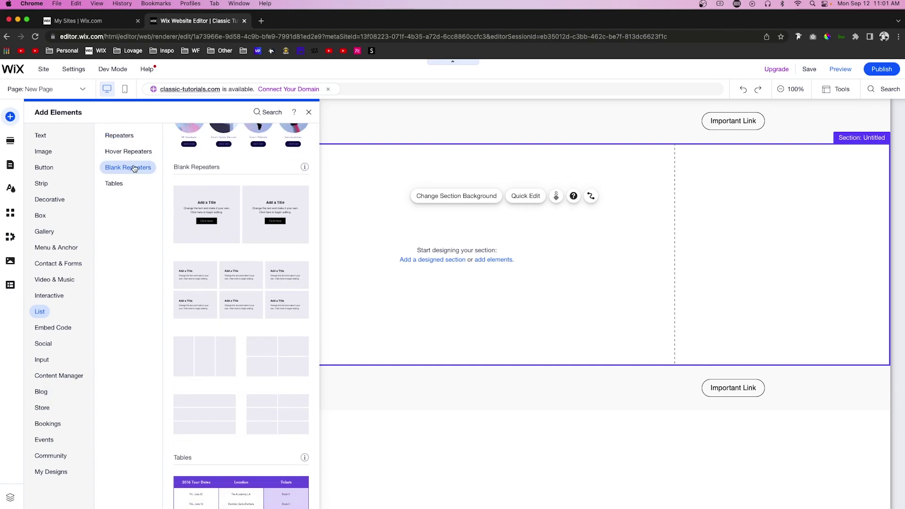
left_click_drag(258, 338, 364, 283)
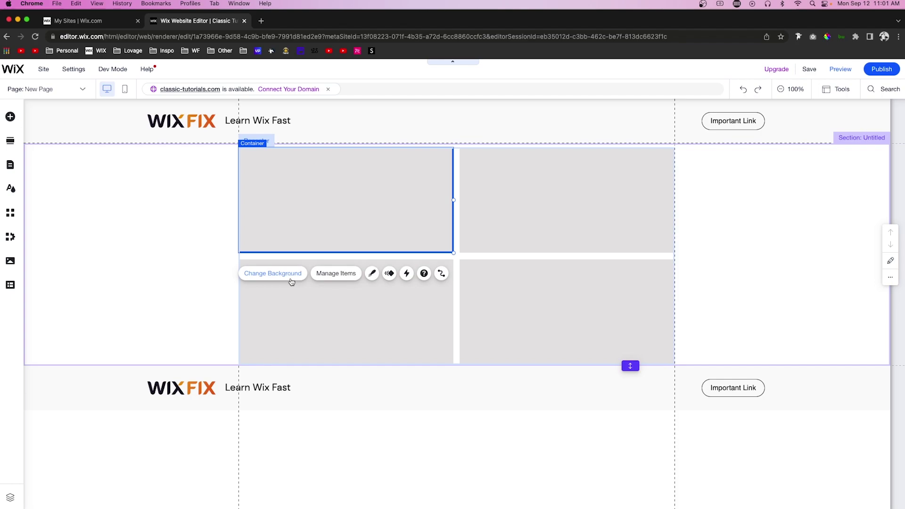
Set the repeater items' background colour opacity to 0.
left_click(283, 274)
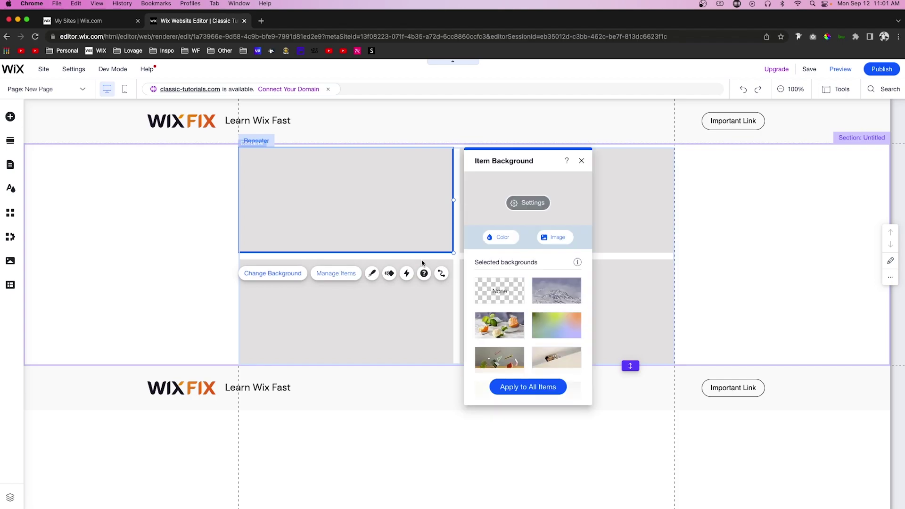
left_click(524, 203)
left_click(554, 219)
type("0.")
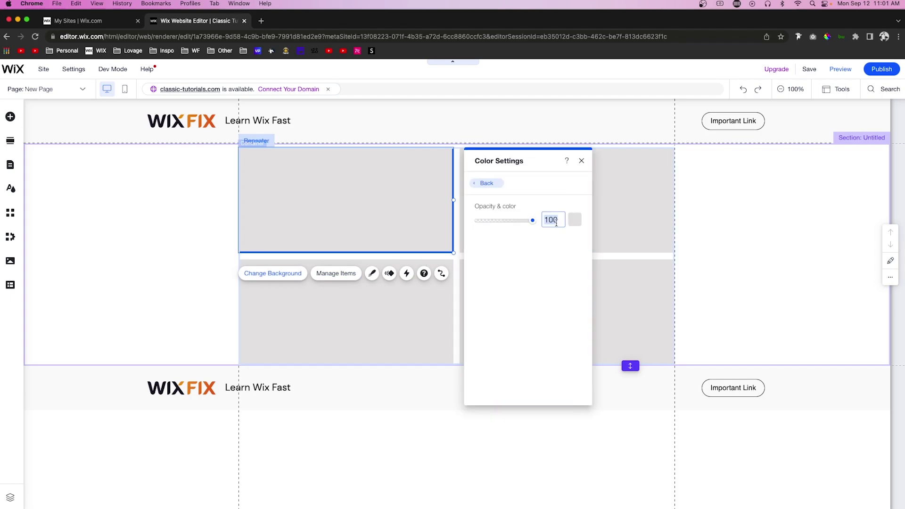
key("Escape")
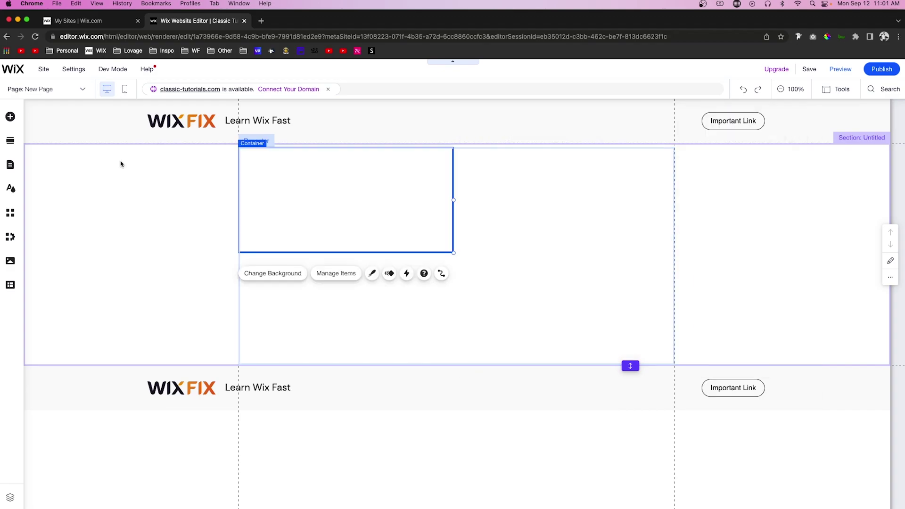
Add a free profile photo and move it into the first repeater item.
left_click(10, 117)
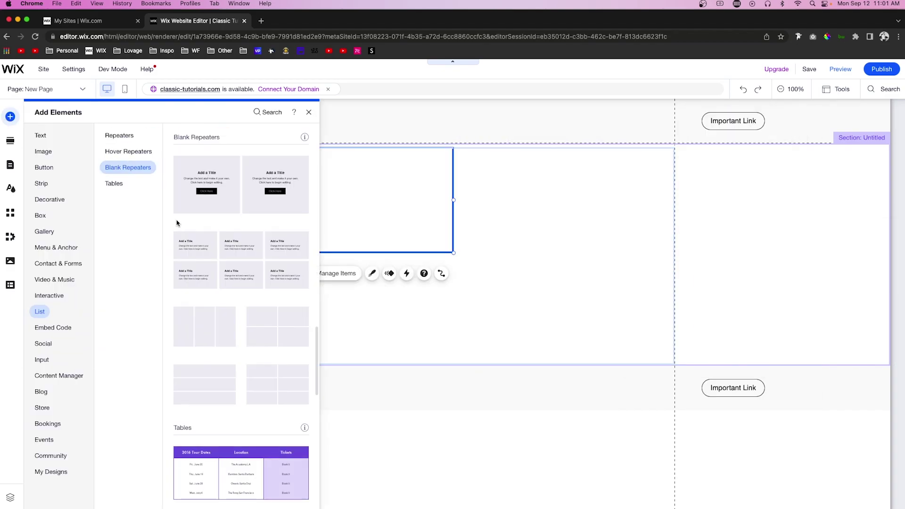
left_click(43, 167)
left_click(43, 151)
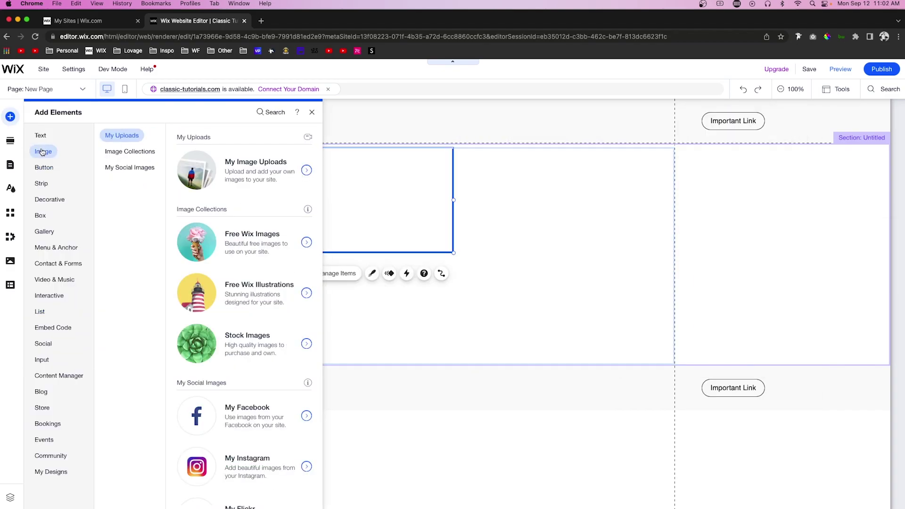
left_click(232, 254)
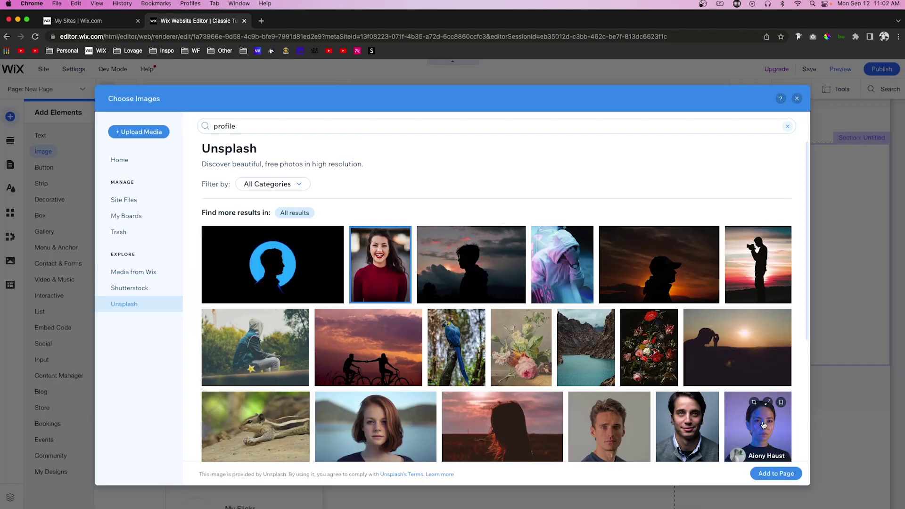
left_click(776, 474)
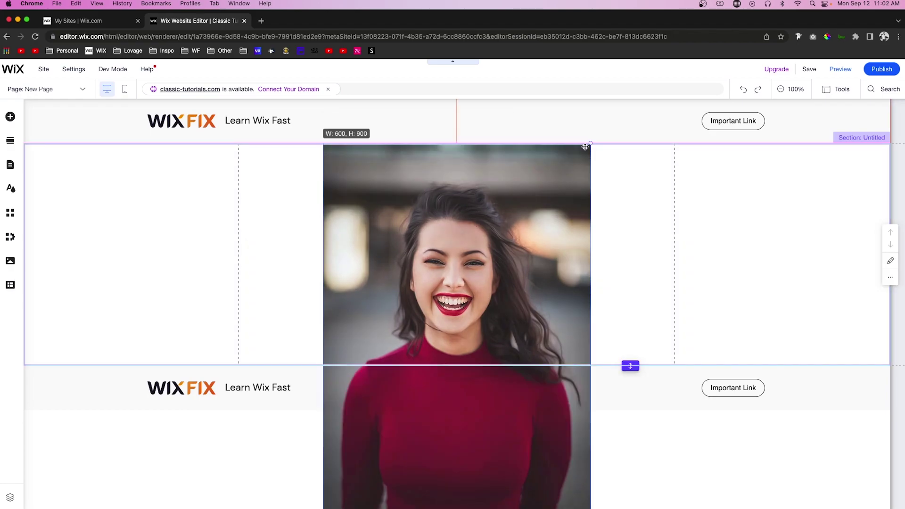
left_click_drag(351, 242, 277, 196)
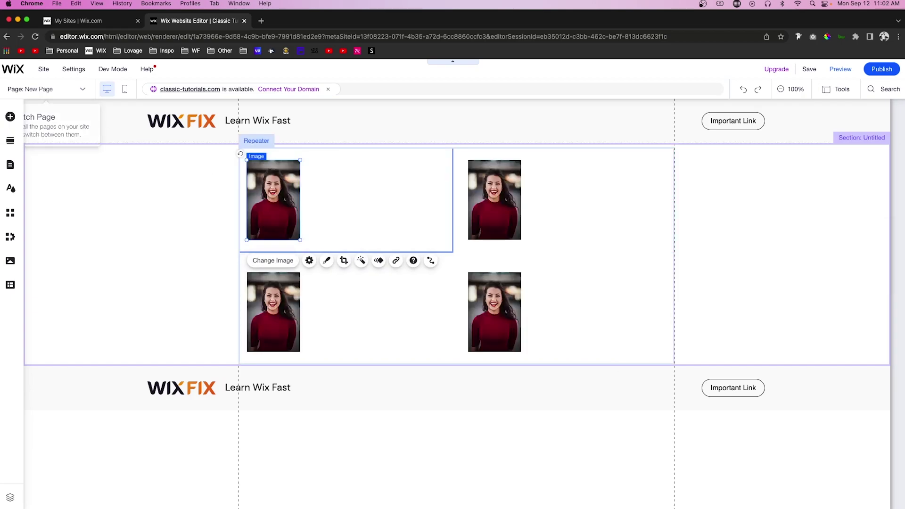
Add a Heading 4 text element beside the photo in every repeater item.
left_click(11, 116)
left_click(35, 142)
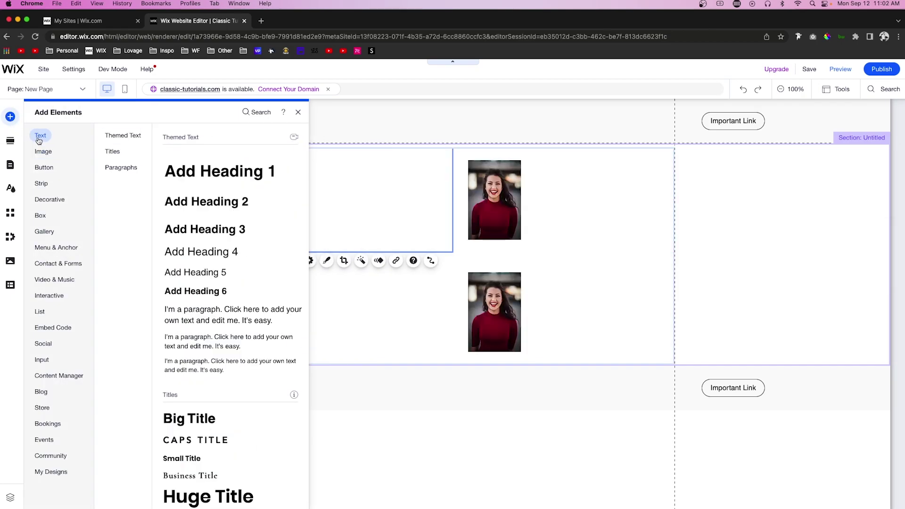
left_click_drag(187, 256, 343, 172)
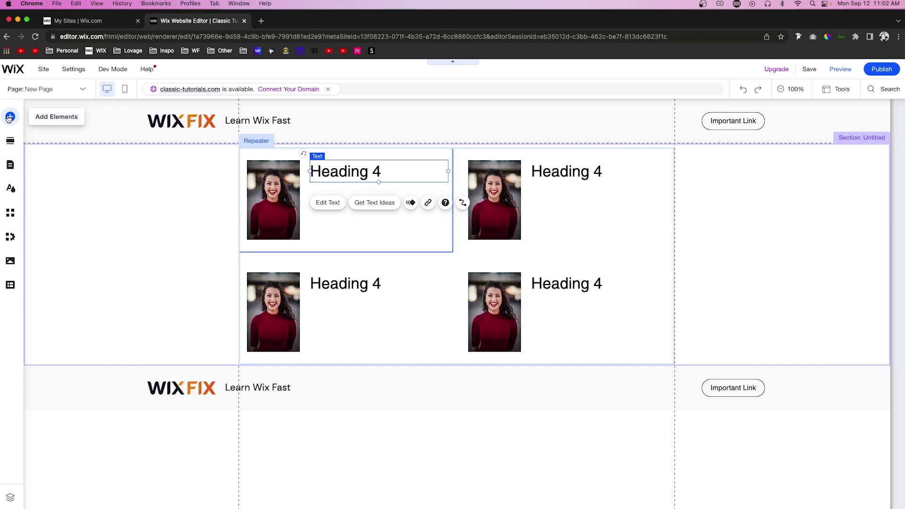
left_click(9, 116)
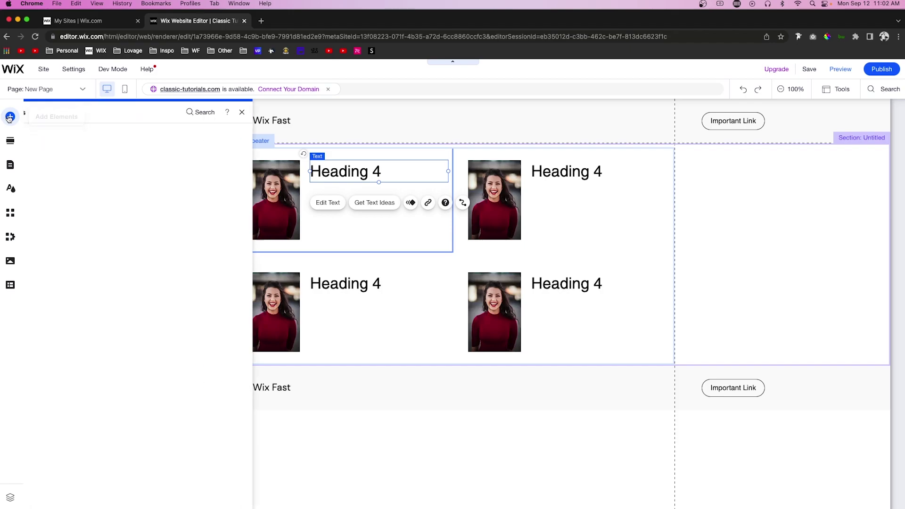
Add a rectangle shape from Decorative and fill it light green.
left_click(49, 199)
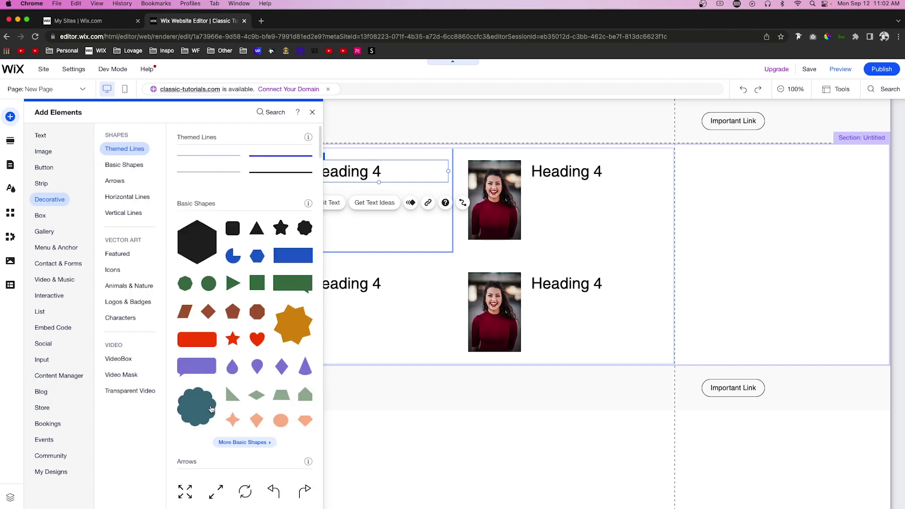
left_click_drag(195, 343, 788, 222)
left_click(802, 194)
left_click(686, 285)
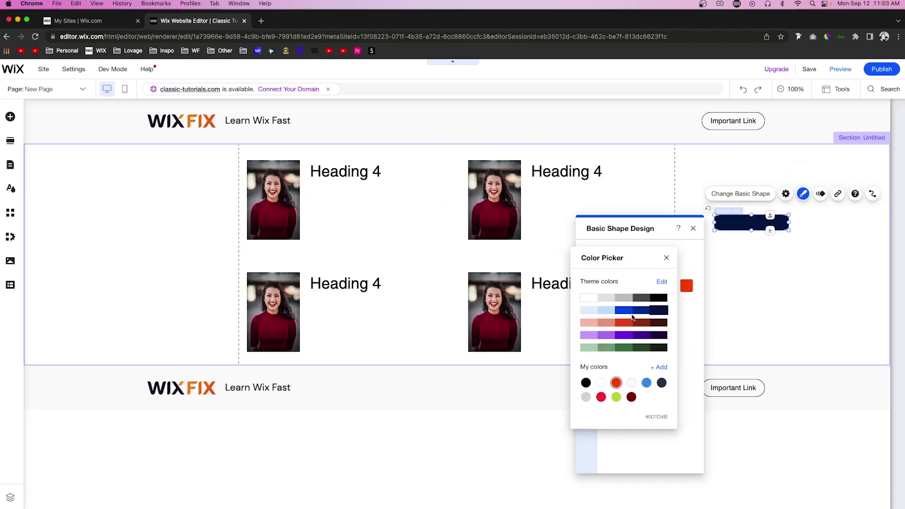
left_click(620, 302)
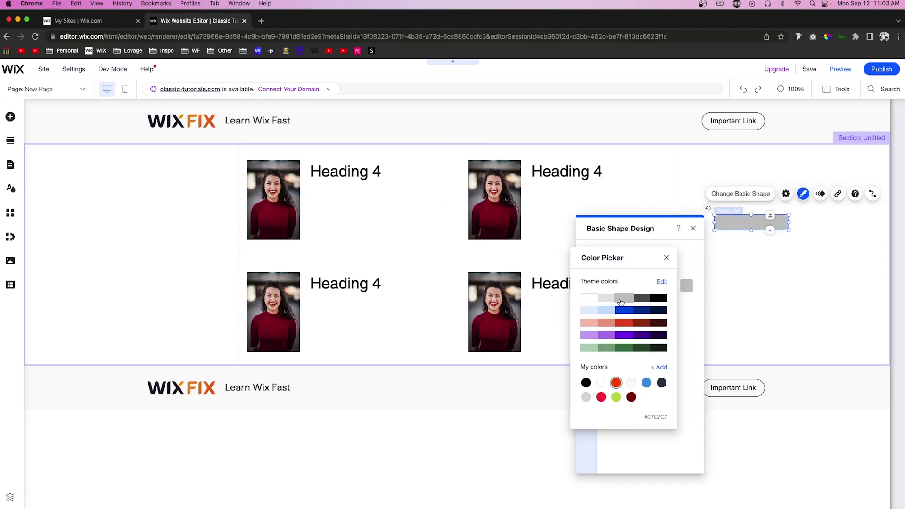
left_click(588, 347)
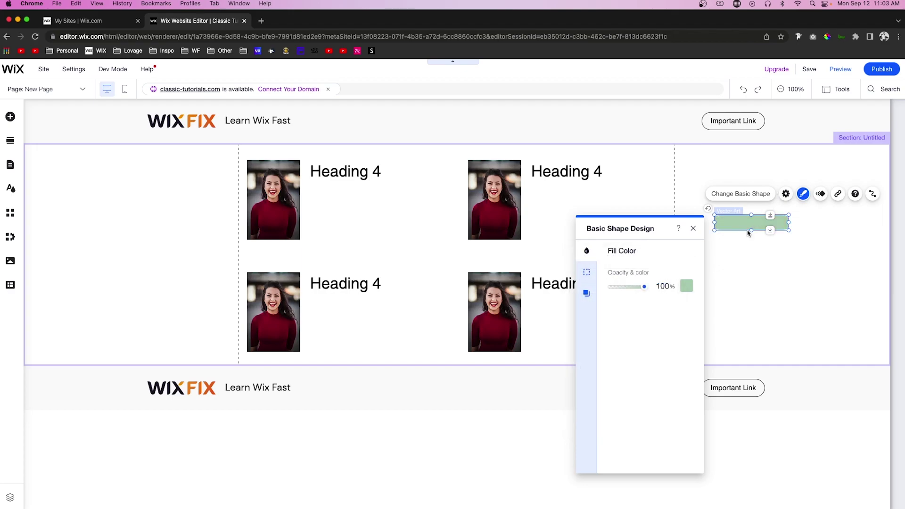
Add a 'Special Title' paragraph, group it with the green box, and move it into a repeater item.
left_click(10, 116)
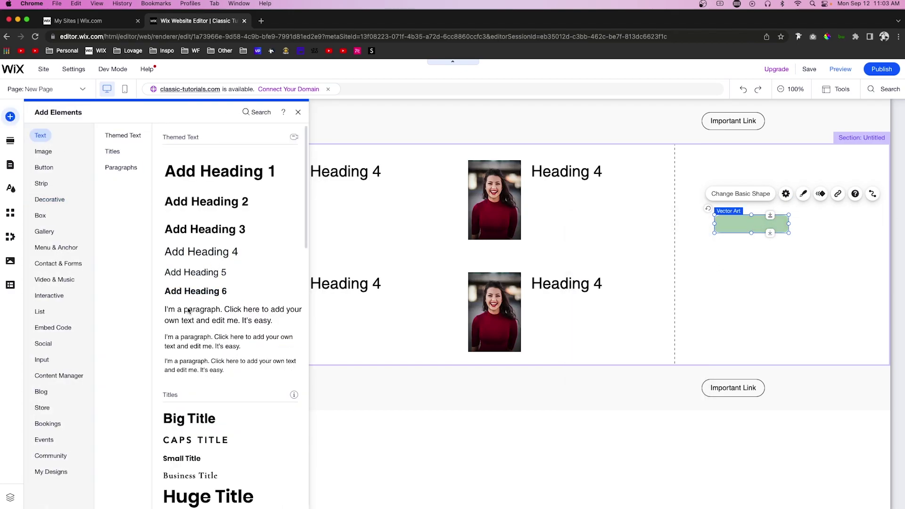
left_click_drag(187, 325, 746, 223)
double_click(754, 271)
type("Special Title")
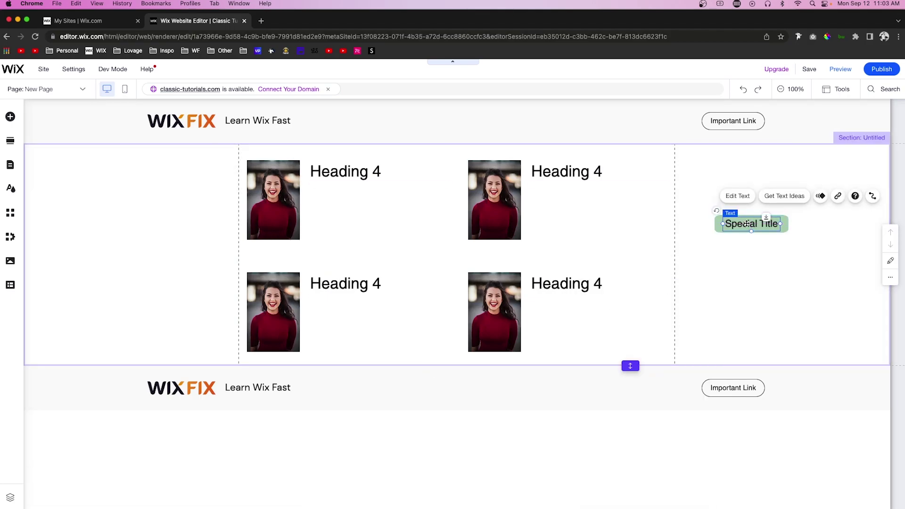
left_click(783, 226, "shift")
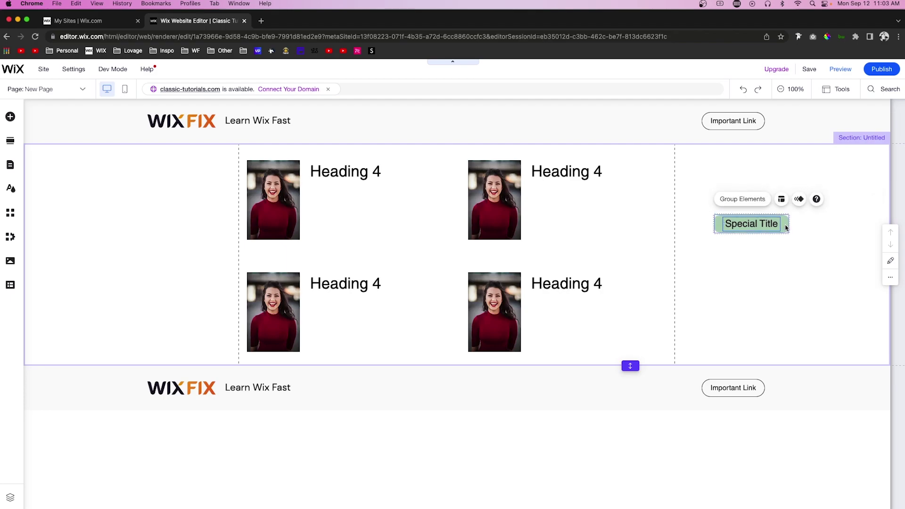
left_click(737, 198)
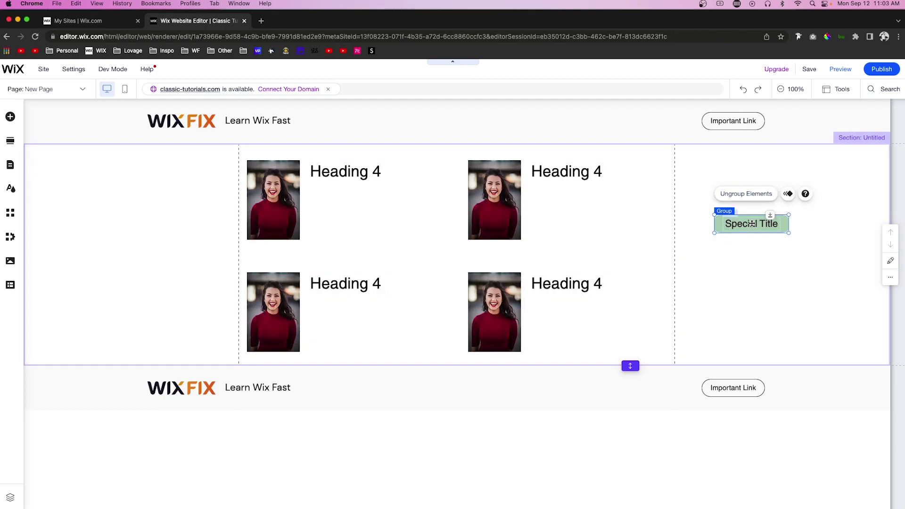
left_click_drag(677, 214, 570, 197)
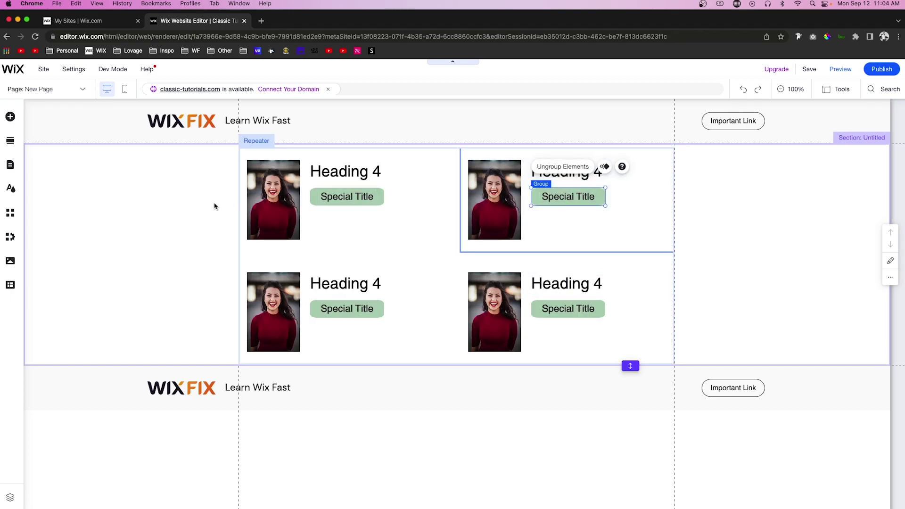
Enter 'Employee of the Month' as the Product Manager's Special Title in the Team collection.
left_click(11, 285)
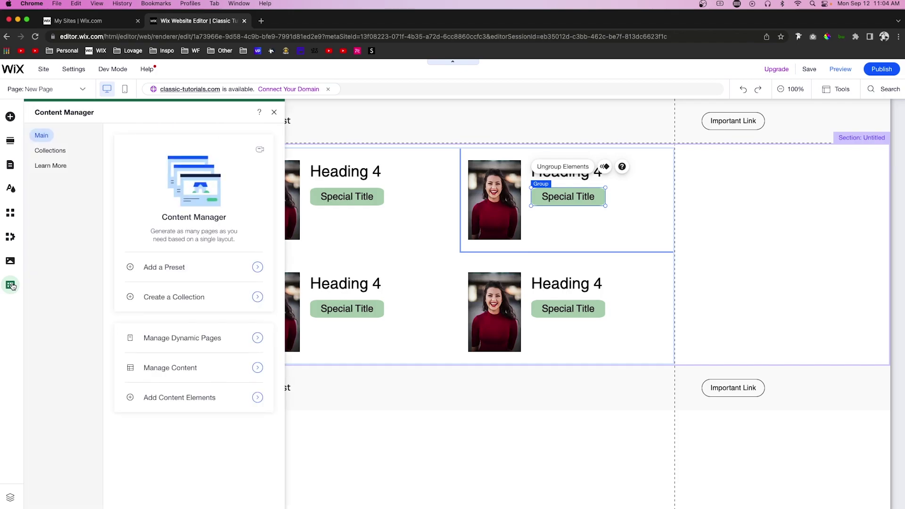
left_click(46, 152)
left_click(187, 157)
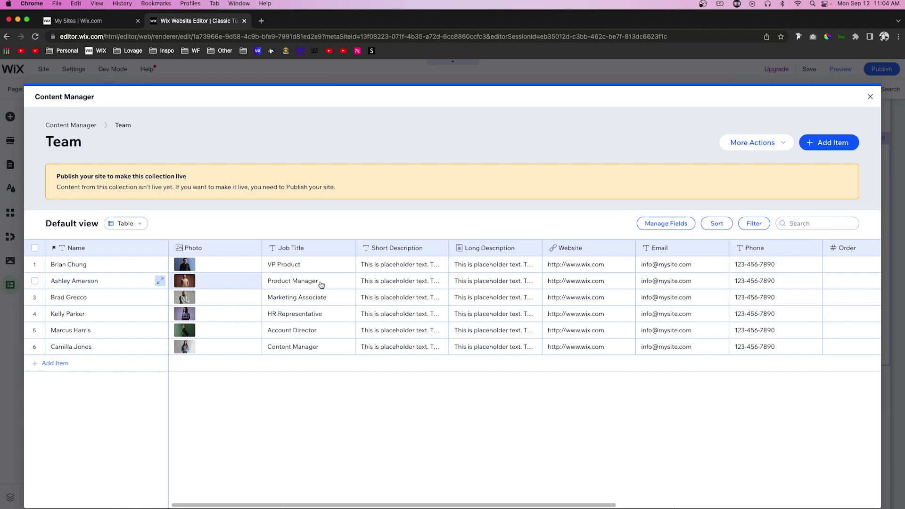
scroll(365, 287, "right", 3)
scroll(364, 288, "right", 5)
left_click(727, 280)
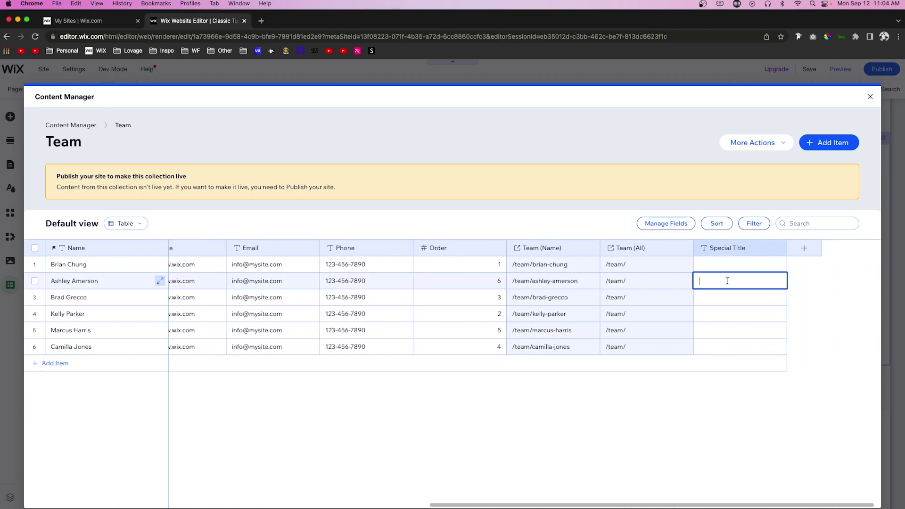
type("Employee of the Month")
key("Return")
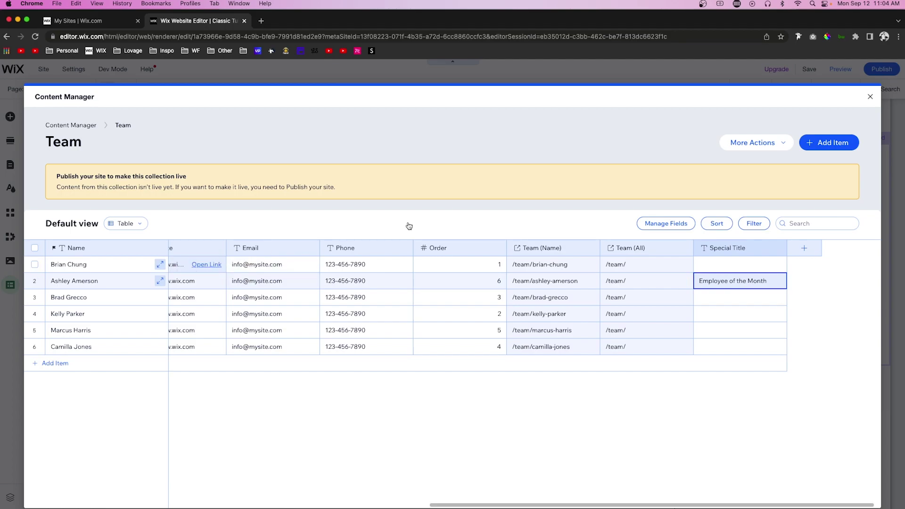
left_click(871, 97)
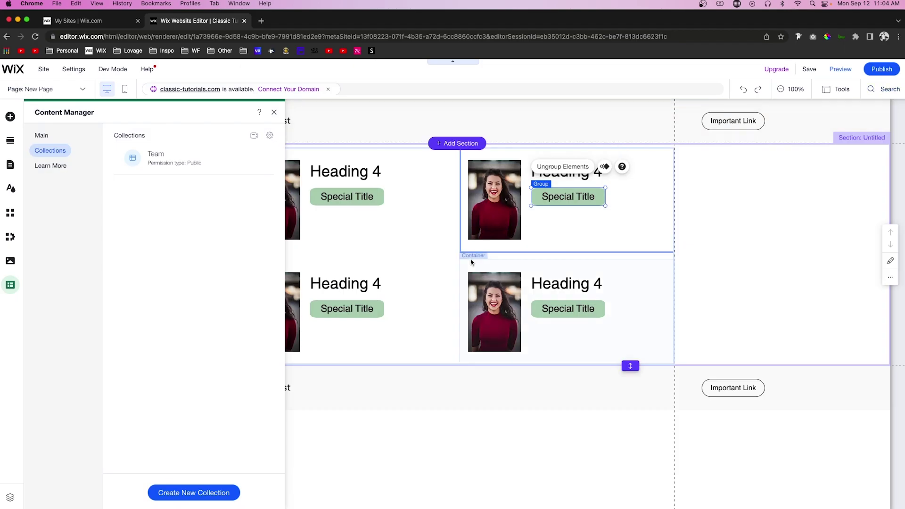
left_click(274, 110)
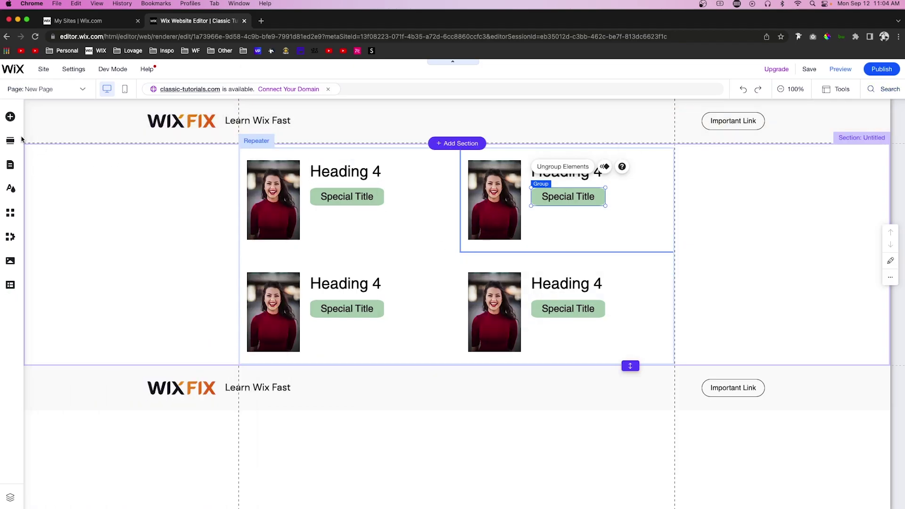
Add a dataset to the page and move it into the left margin.
left_click(11, 118)
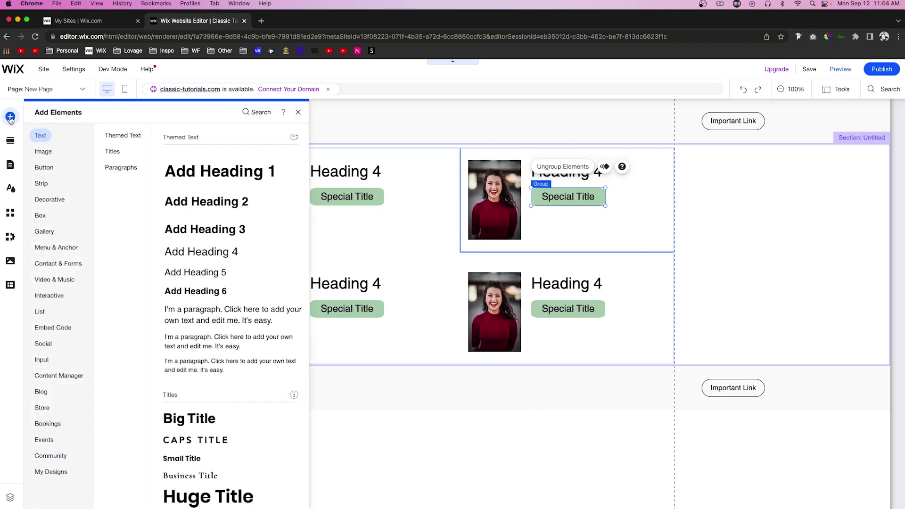
left_click(59, 375)
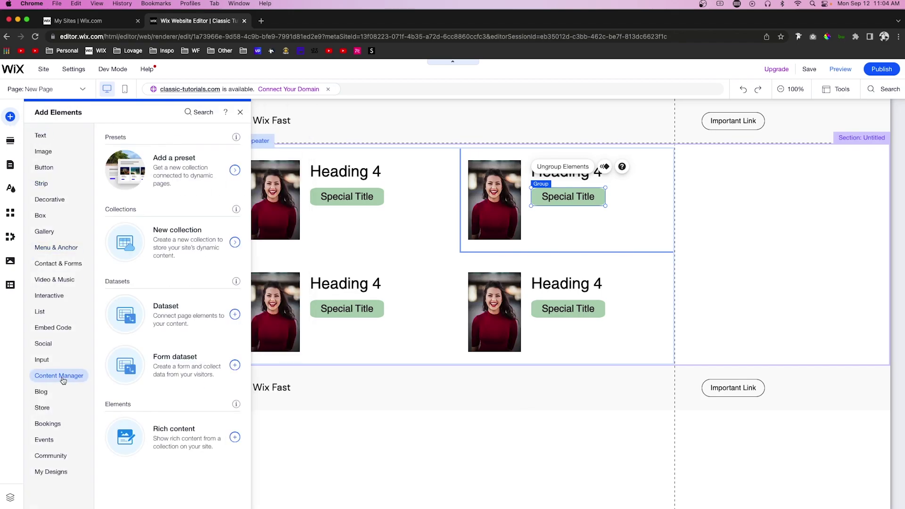
left_click(164, 315)
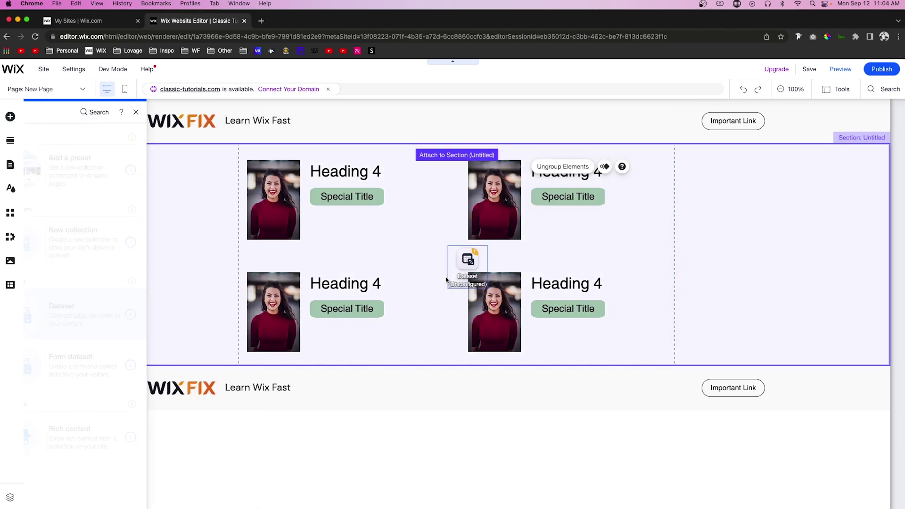
left_click_drag(466, 260, 164, 174)
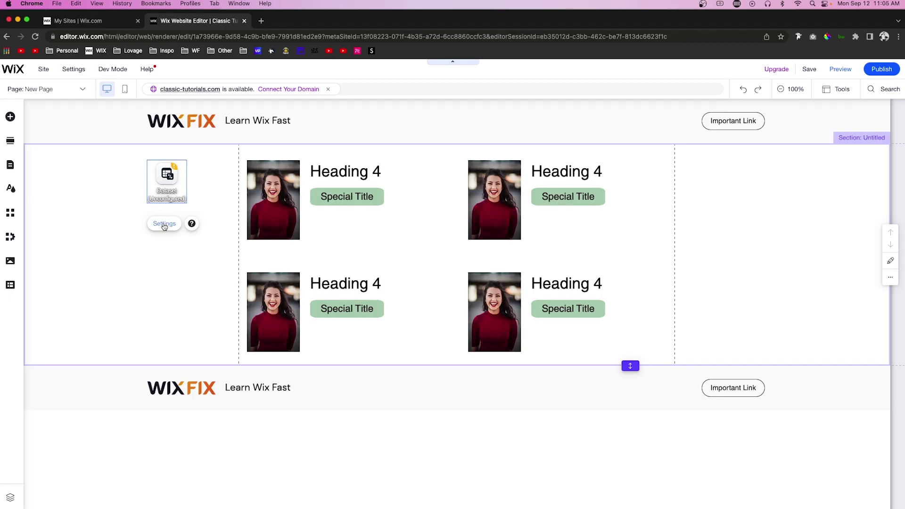
Connect the dataset to the Team collection in its settings.
left_click(164, 225)
left_click(237, 212)
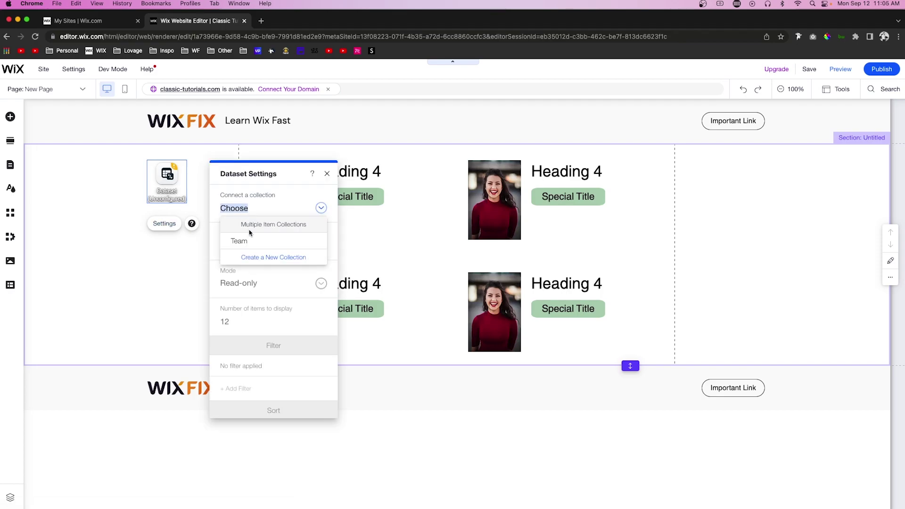
left_click(240, 241)
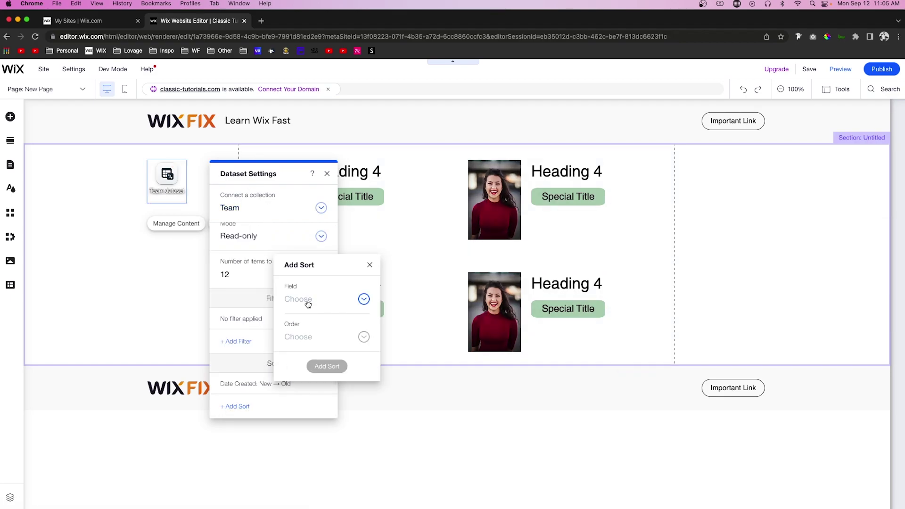
left_click(277, 176)
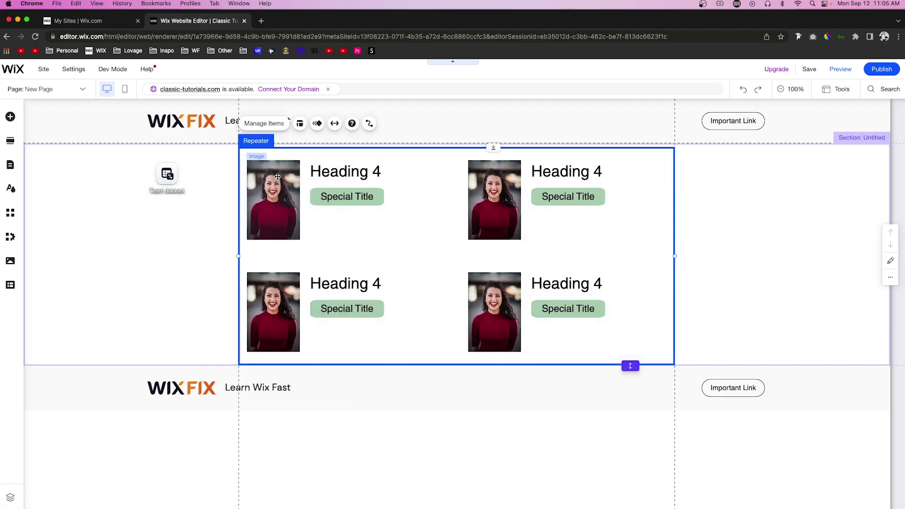
Connect the repeater to the Team dataset.
left_click(278, 176)
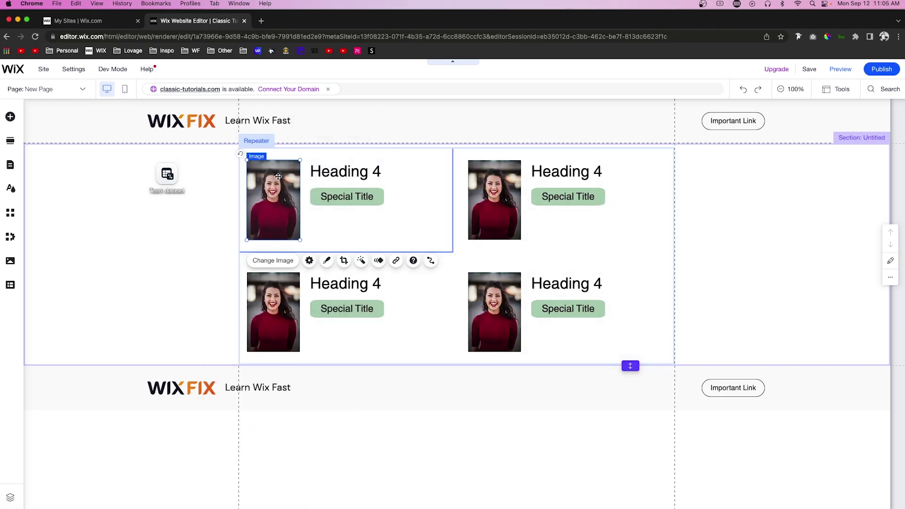
left_click(429, 260)
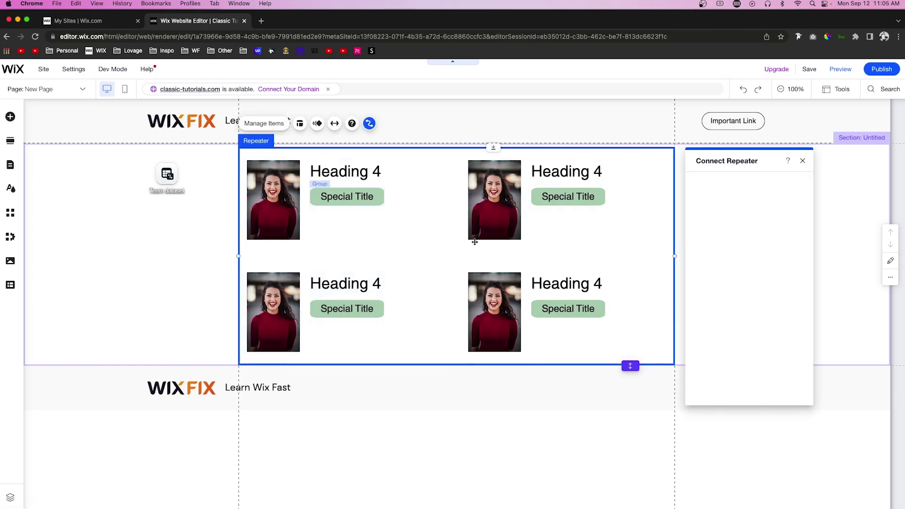
left_click(738, 245)
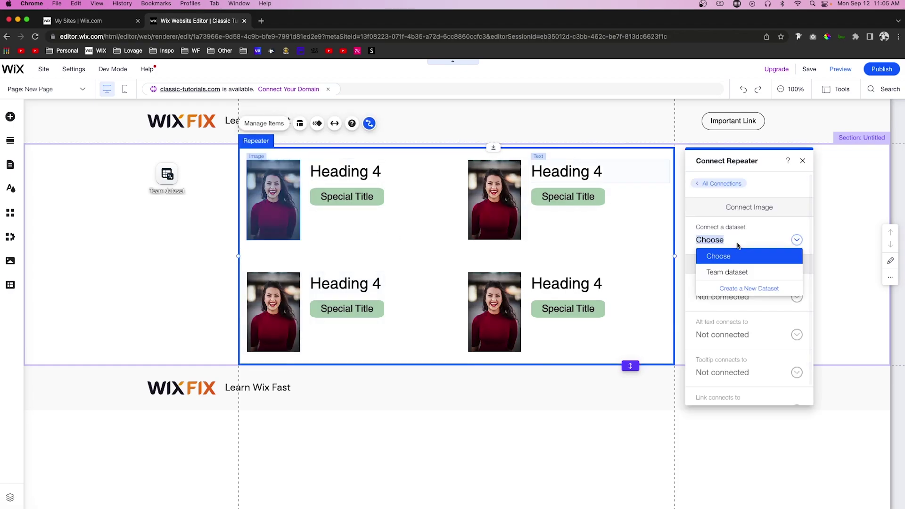
left_click(734, 273)
left_click(344, 175)
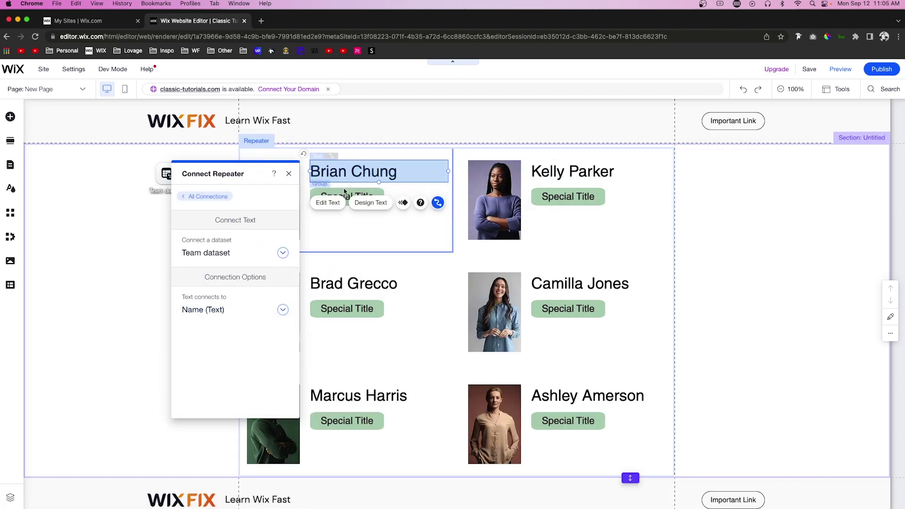
Bind the badge's text to the Special Title (Text) field.
left_click(346, 196)
left_click(347, 197)
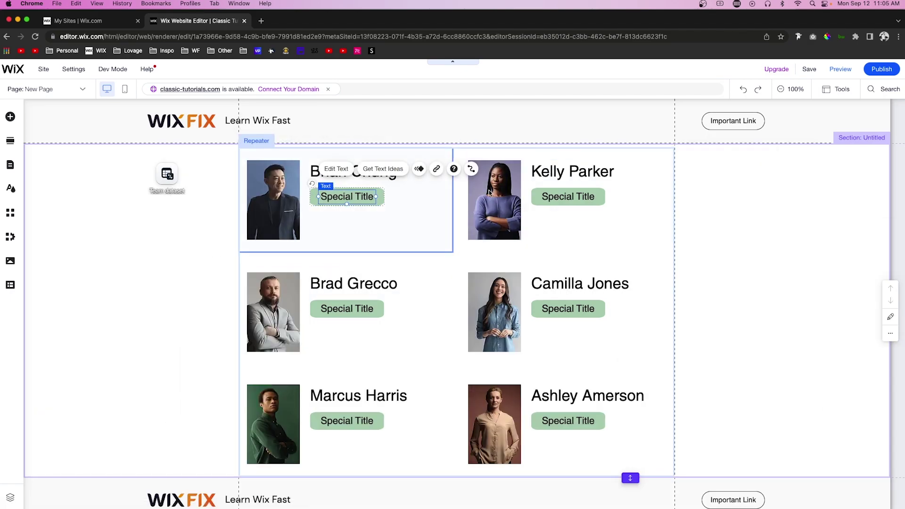
left_click(470, 170)
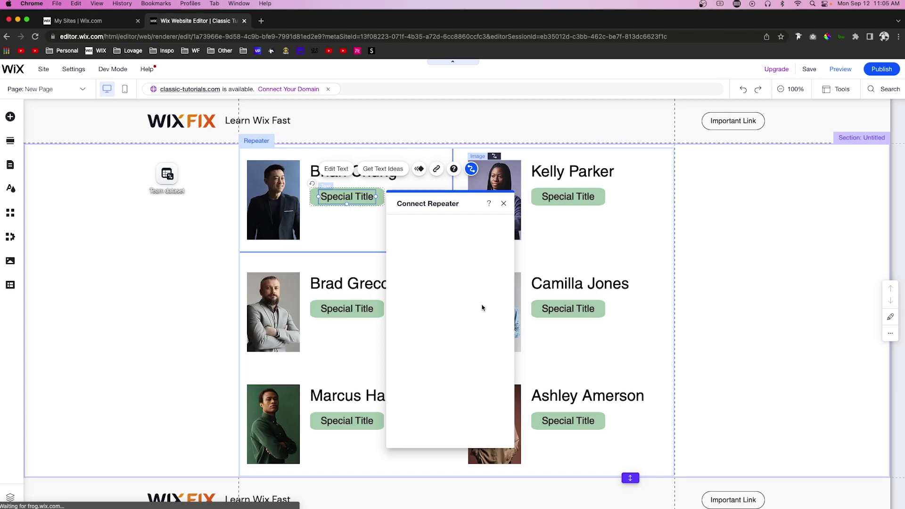
left_click(431, 338)
scroll(424, 376, "down", 2)
left_click(424, 370)
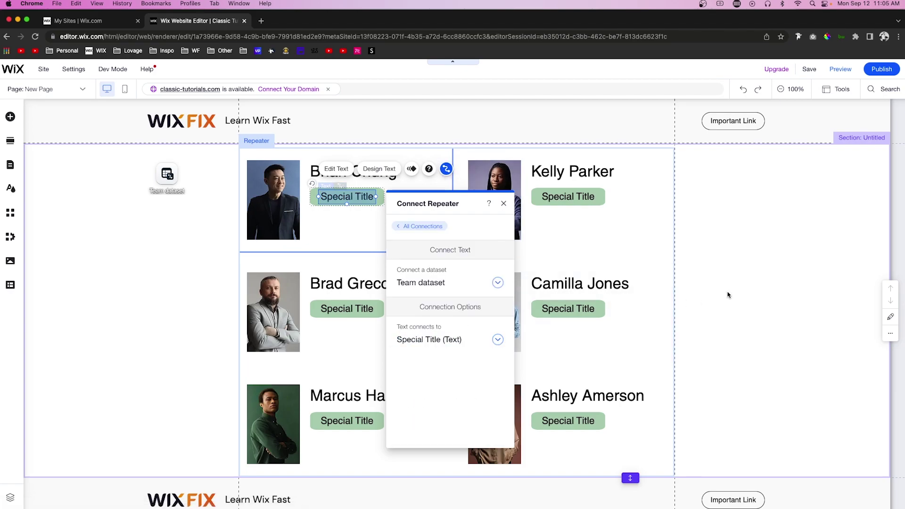
left_click(709, 284)
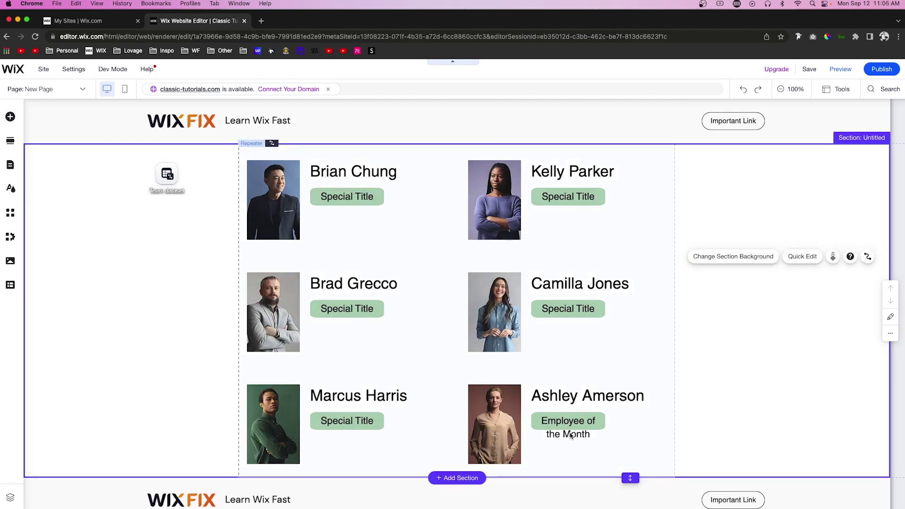
left_click(532, 418)
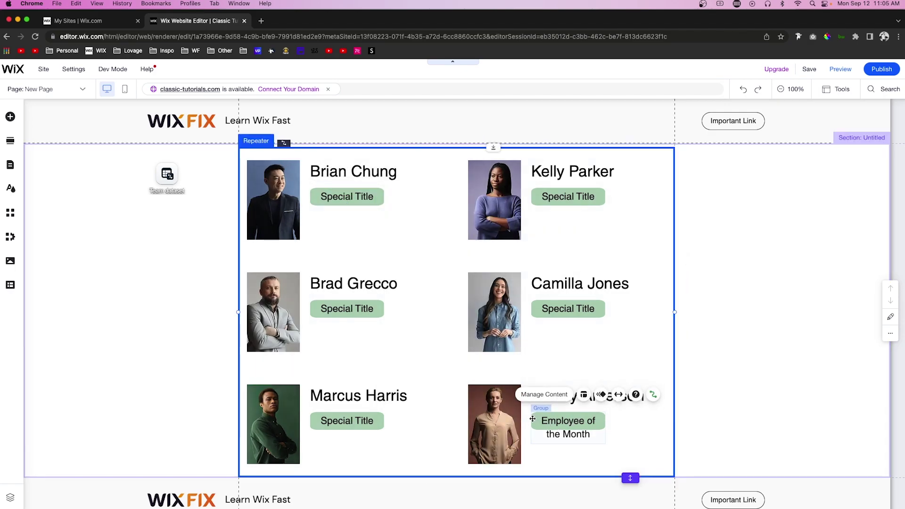
left_click(534, 419)
Stretch the badge shape taller, to about 166 × 71, so two lines fit.
left_click_drag(567, 430, 566, 443)
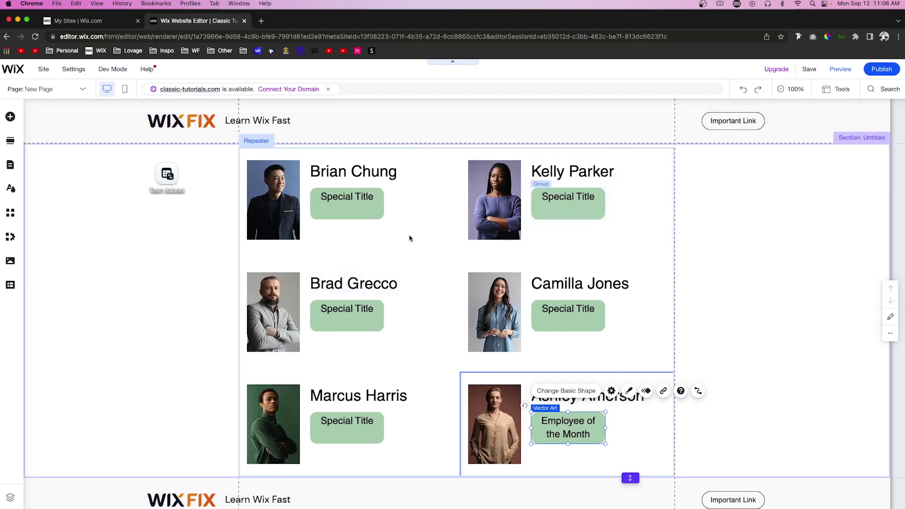
Turn on Dev Mode and rename the badge group's ID from group1 to badge.
mouse_move(114, 71)
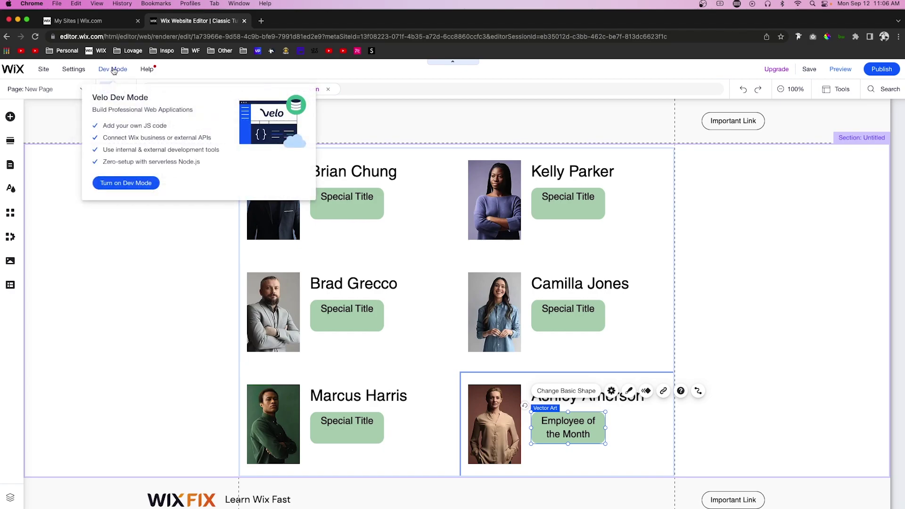
left_click(127, 184)
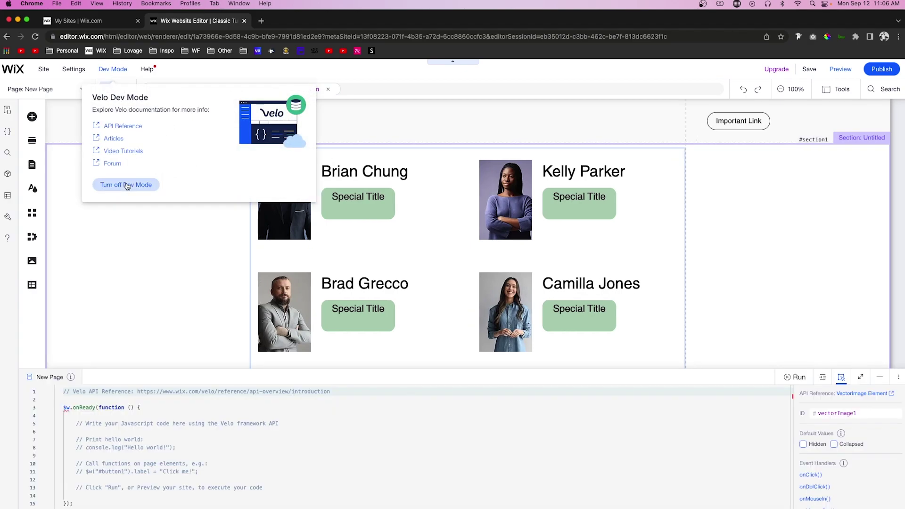
left_click(595, 323)
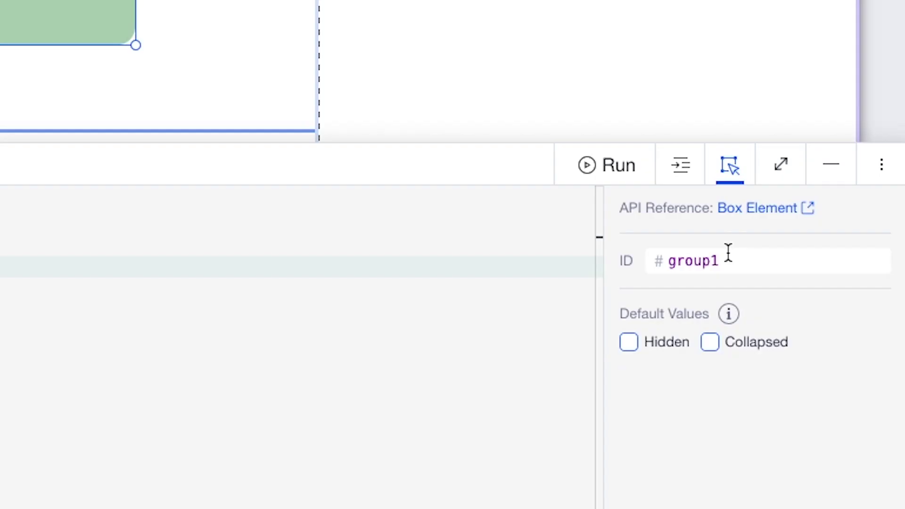
double_click(839, 410)
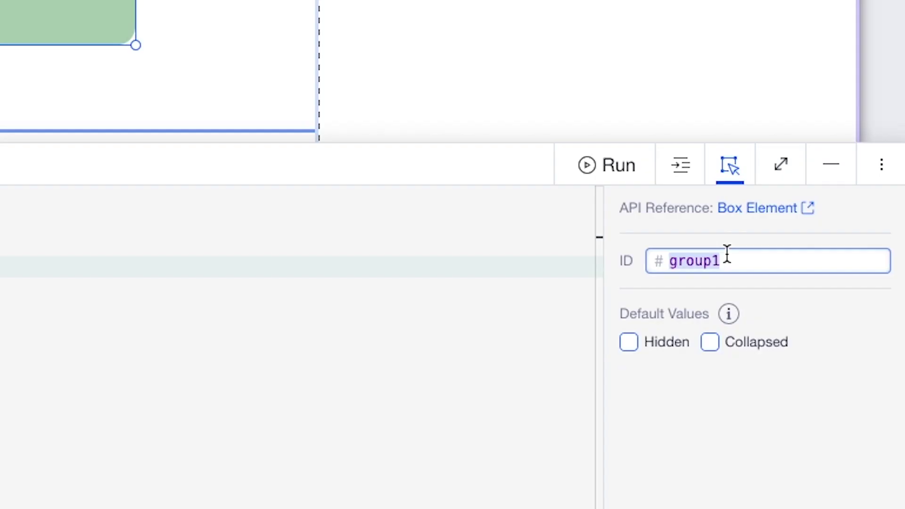
type("badge")
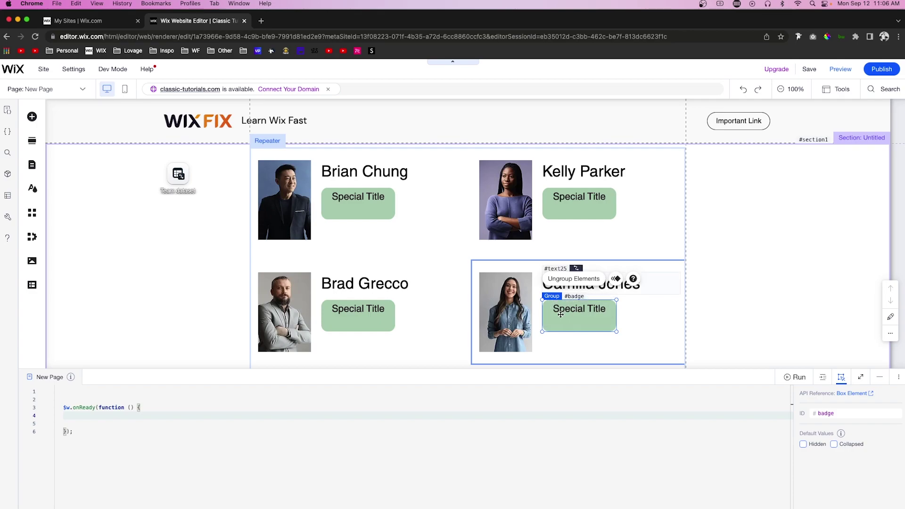
Start an indented new line inside the page's onReady function.
scroll(688, 280, "down", 4)
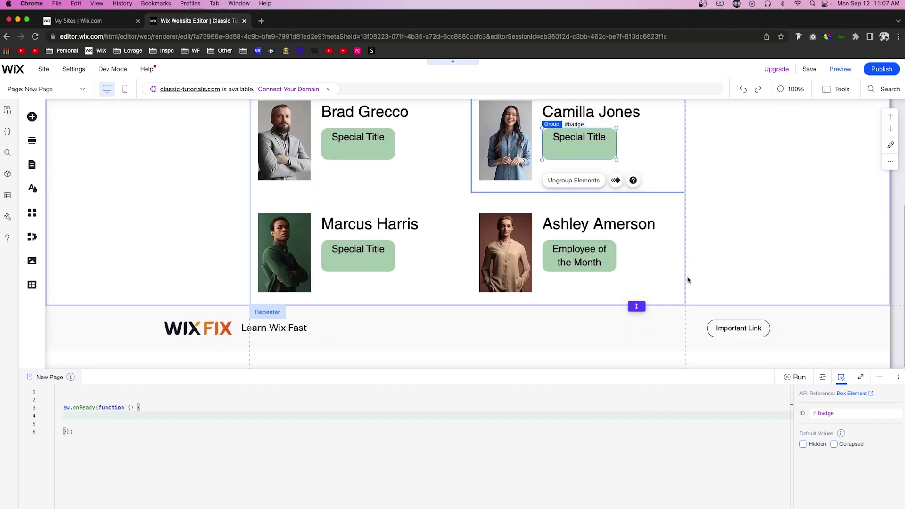
left_click(109, 416)
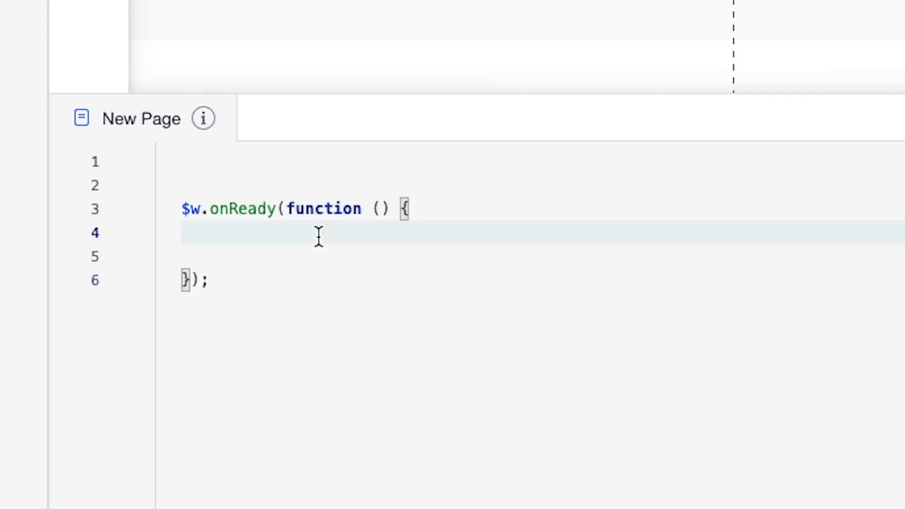
key("Tab")
On line 4, add a $w('#dataset1').onReady(() => { handler with an empty indented body.
type("$")
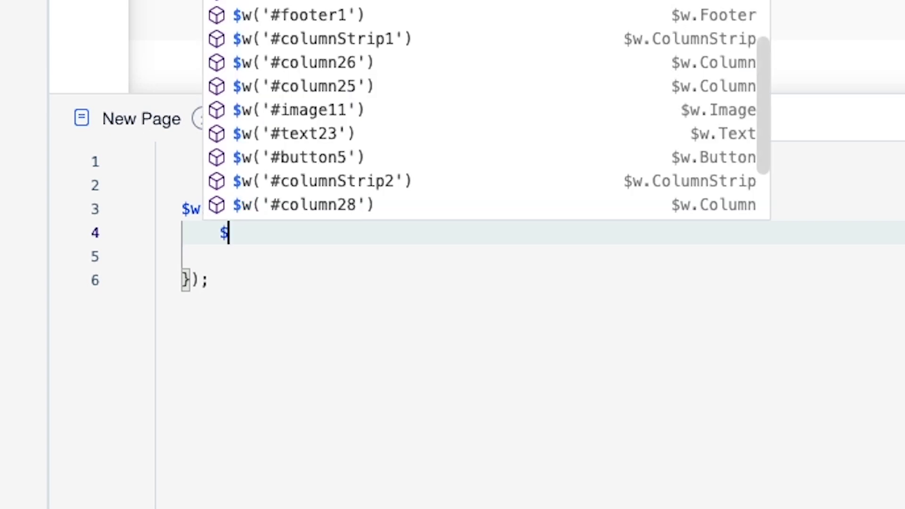
type("w('#")
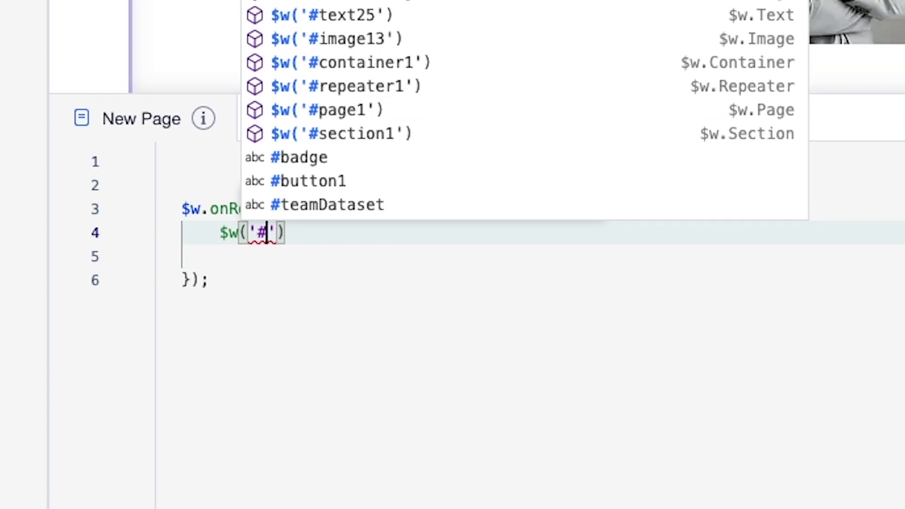
type("da")
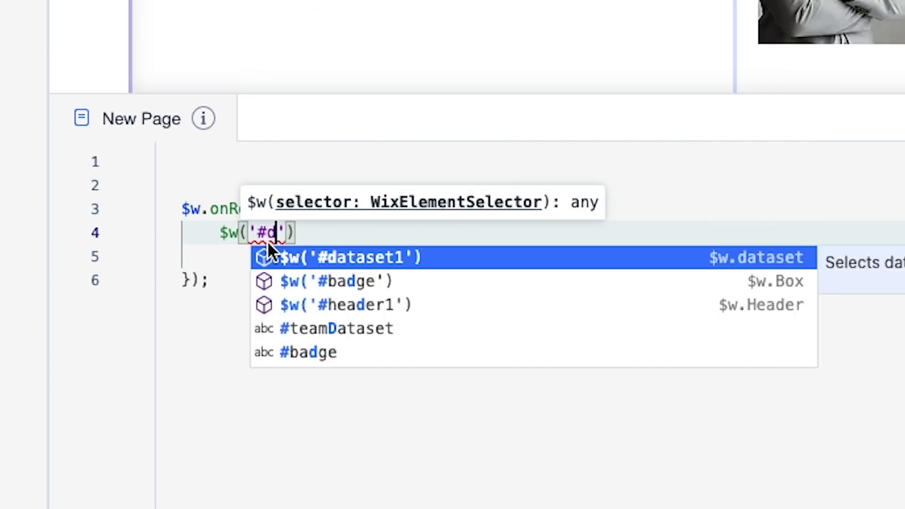
type("taset1")
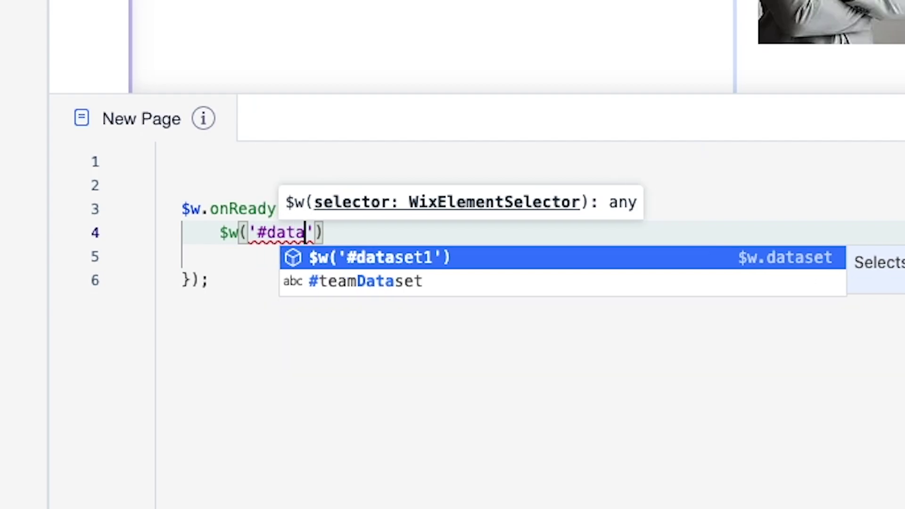
left_click(403, 231)
type(".")
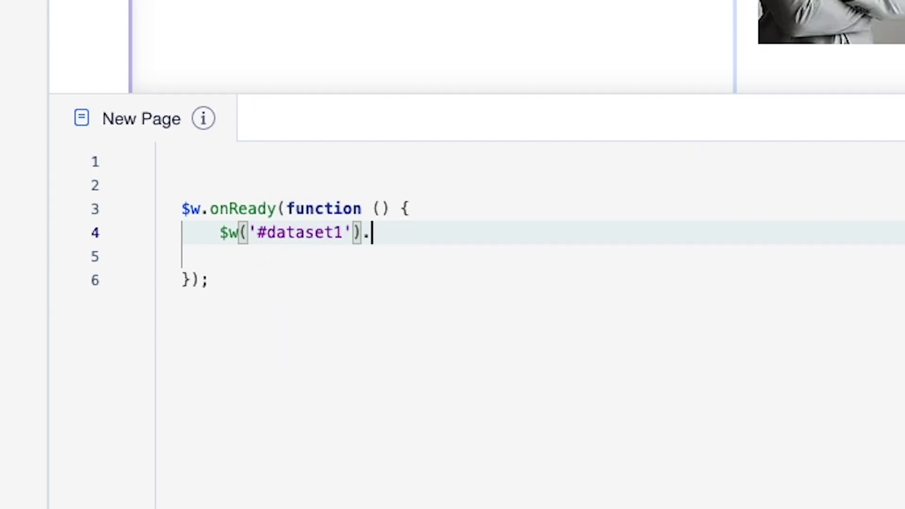
type("onReady")
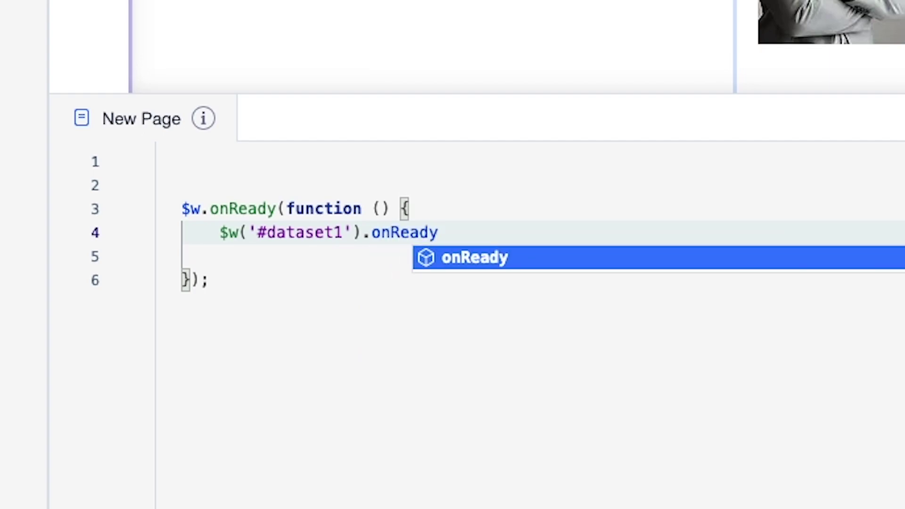
type("((")
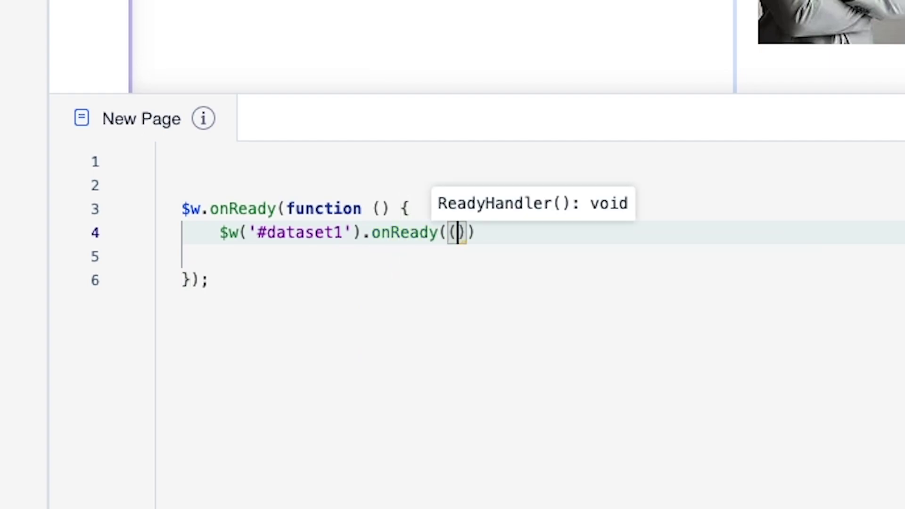
type(") ")
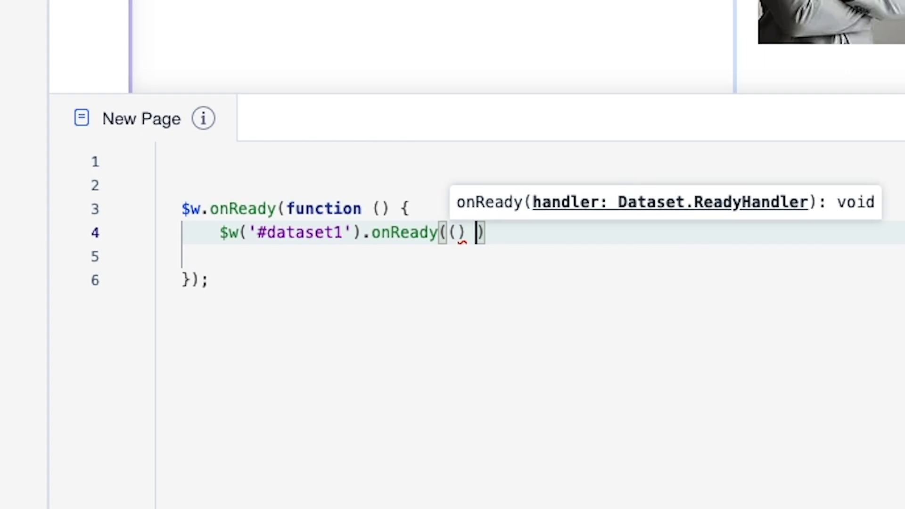
type("=> ")
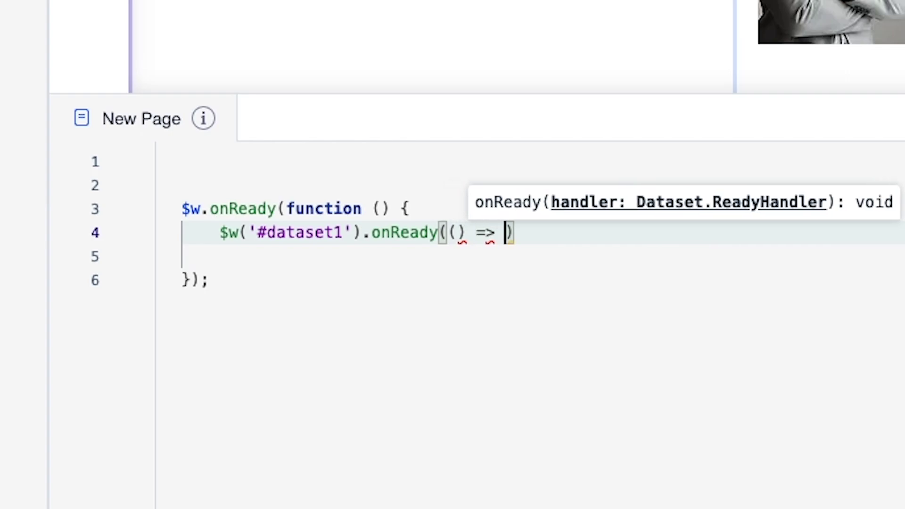
type("{")
key("Return")
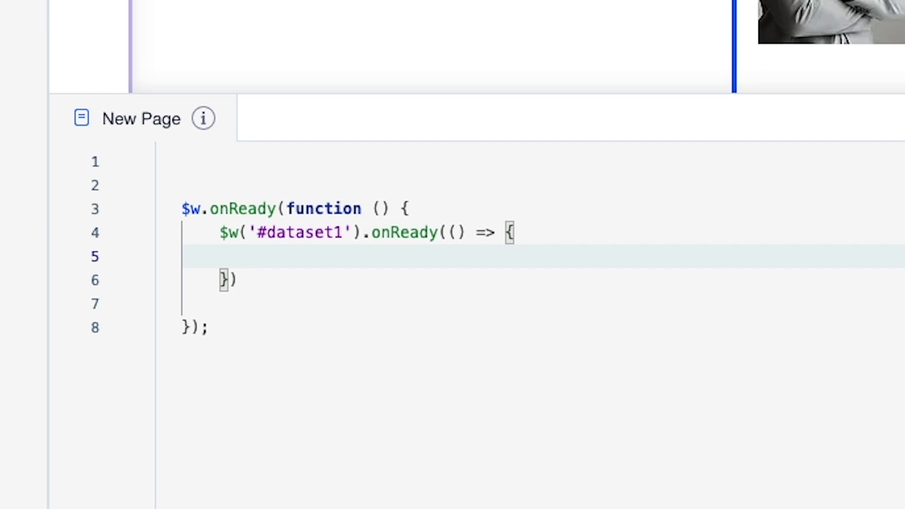
Inside the dataset handler, add $w('#repeater1').onItemReady(($item, itemData) => {.
type("$w")
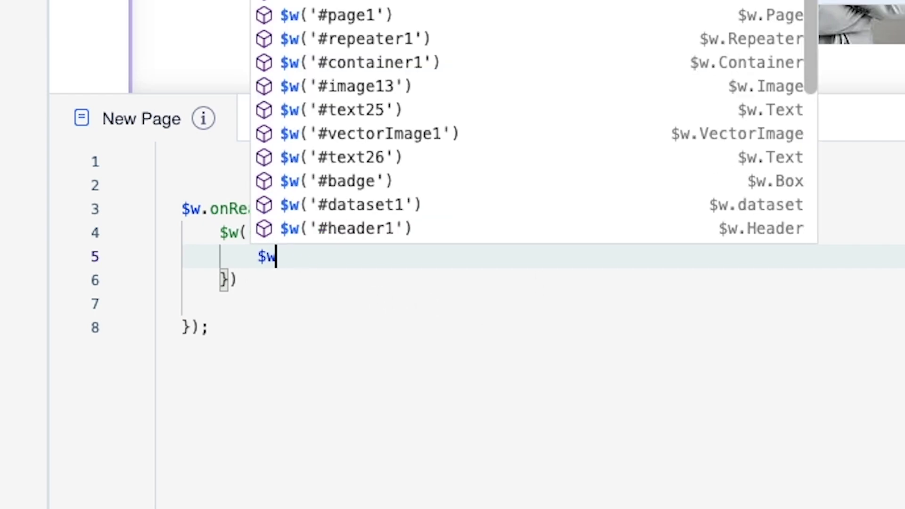
left_click(362, 41)
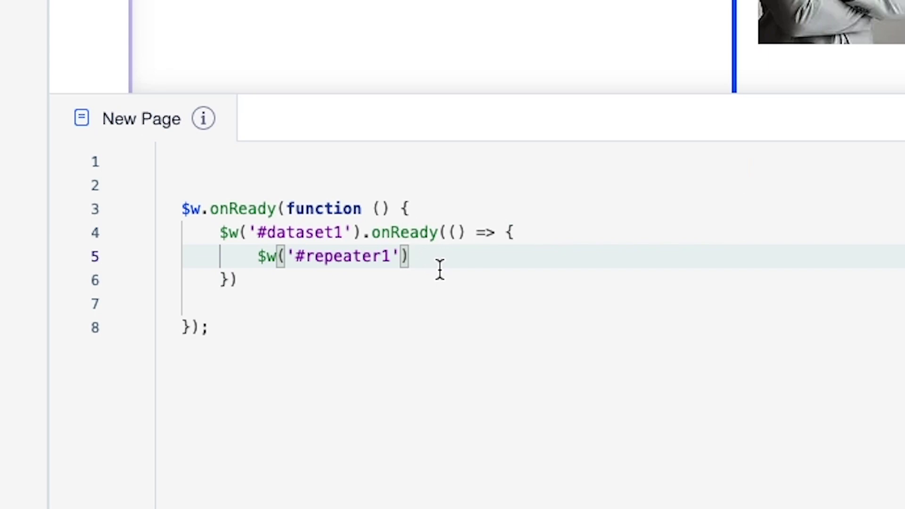
type(".")
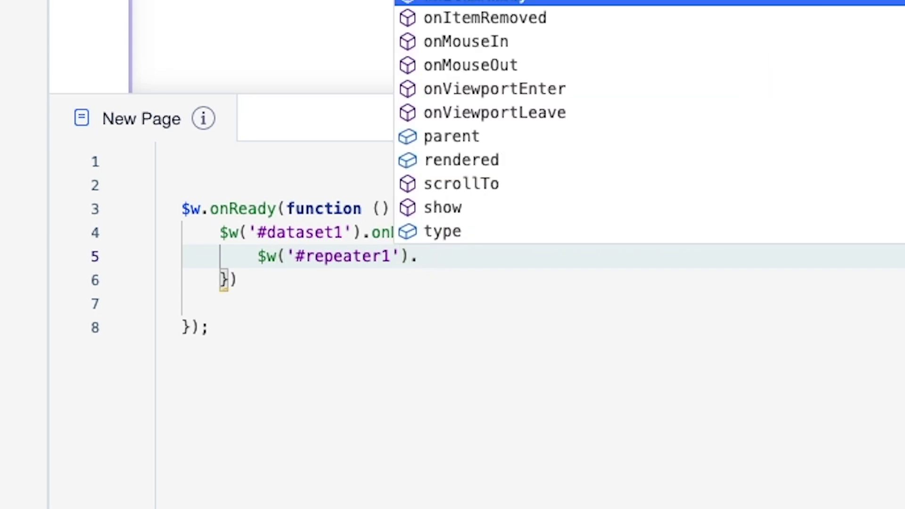
type("on")
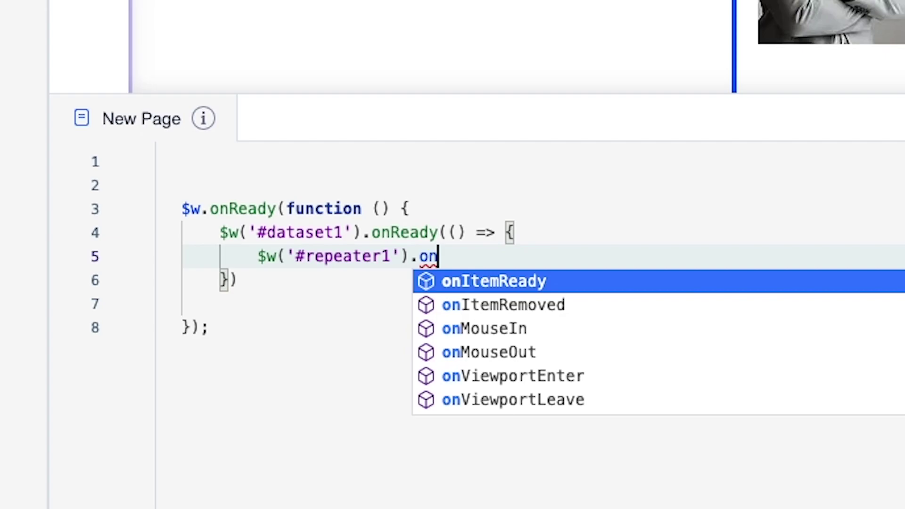
key("Return")
type("((")
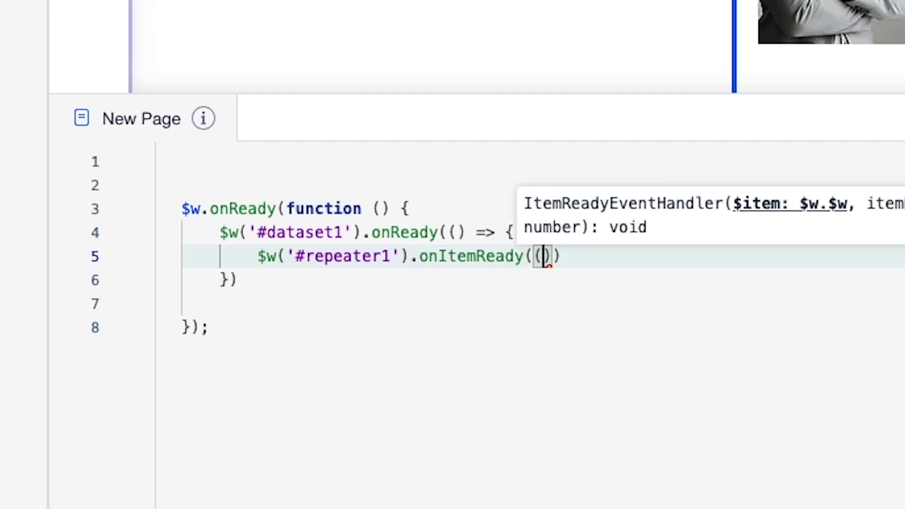
type("$item")
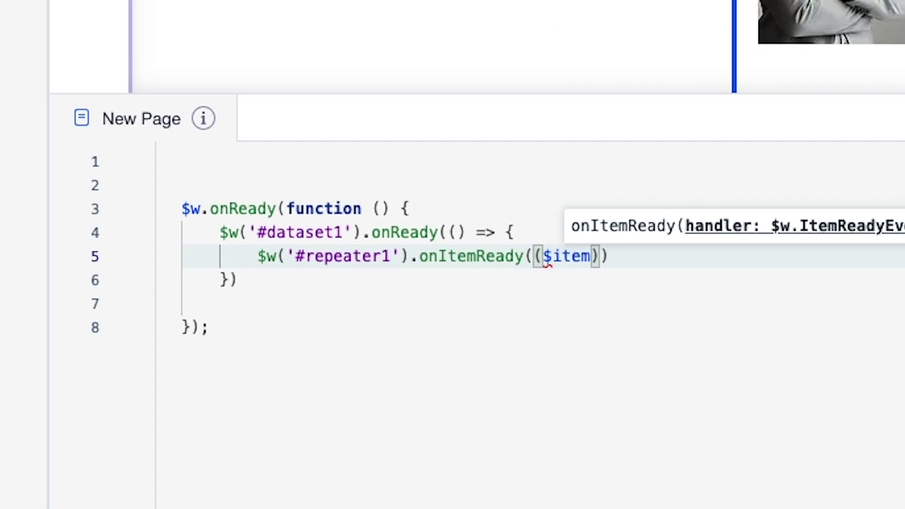
type(", ")
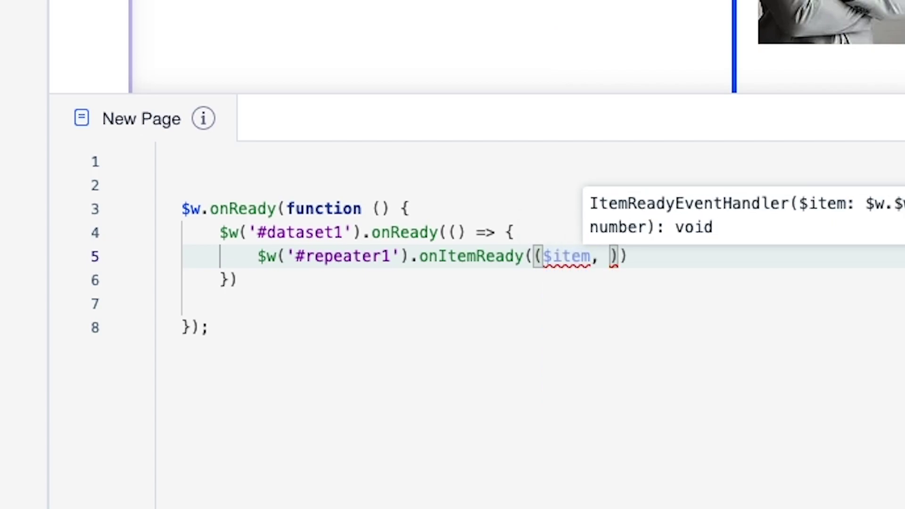
type("itemData")
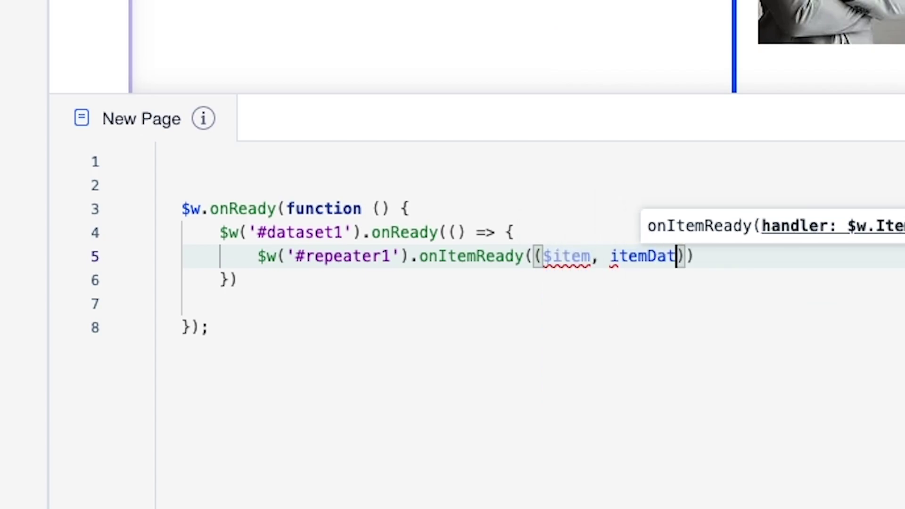
type(")")
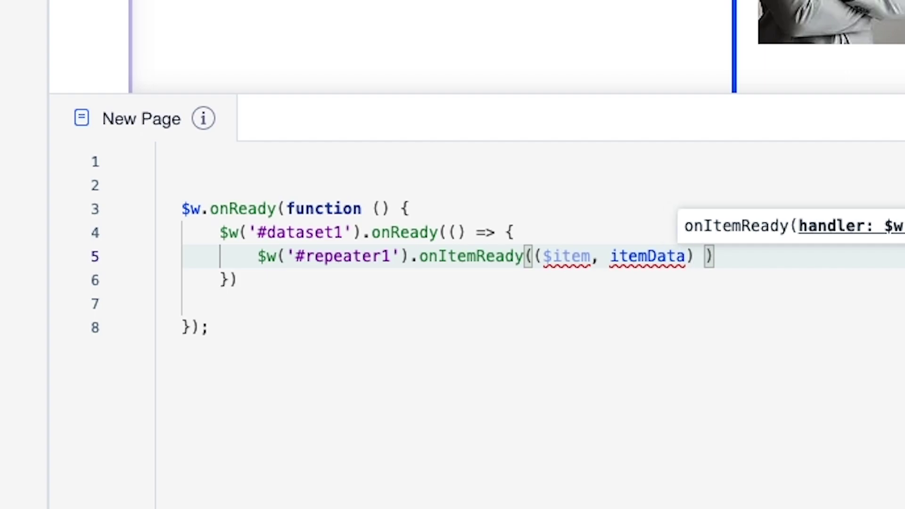
type(" =")
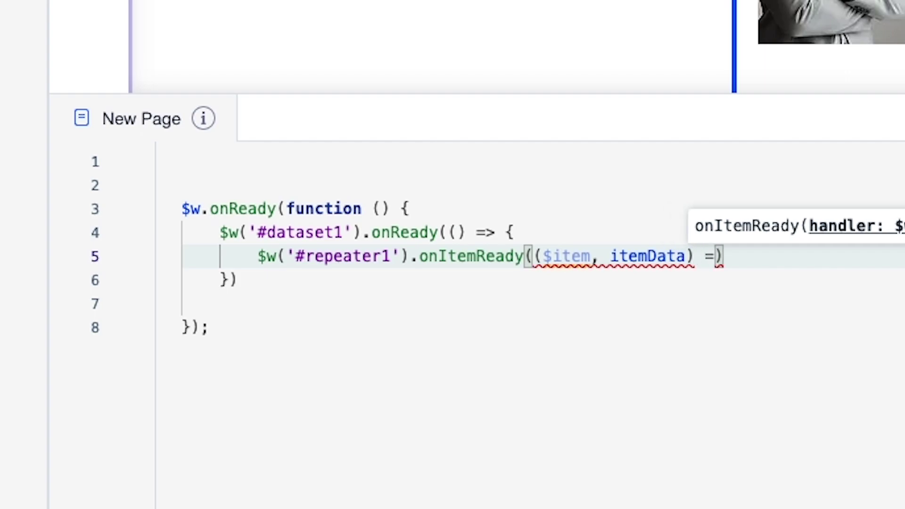
type("> {")
key("Return")
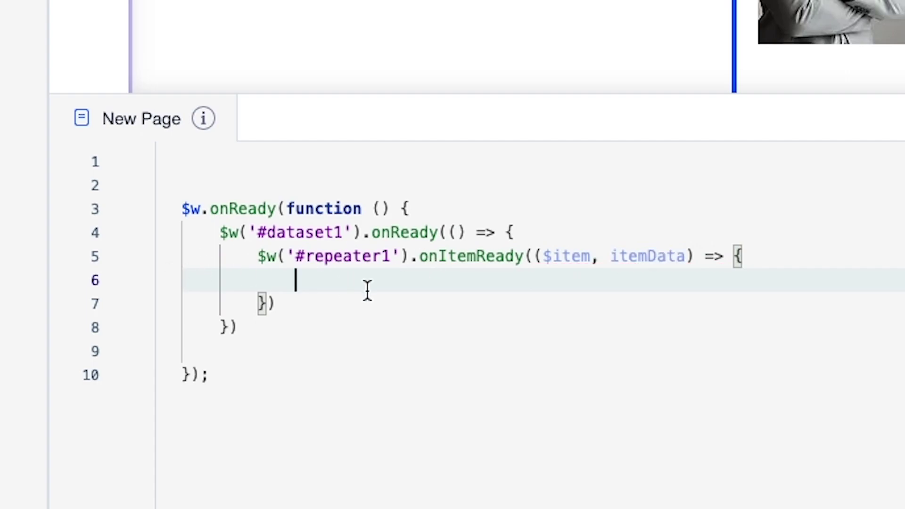
Store each item's value in let sTitle = itemData.specialTitle;.
type("let")
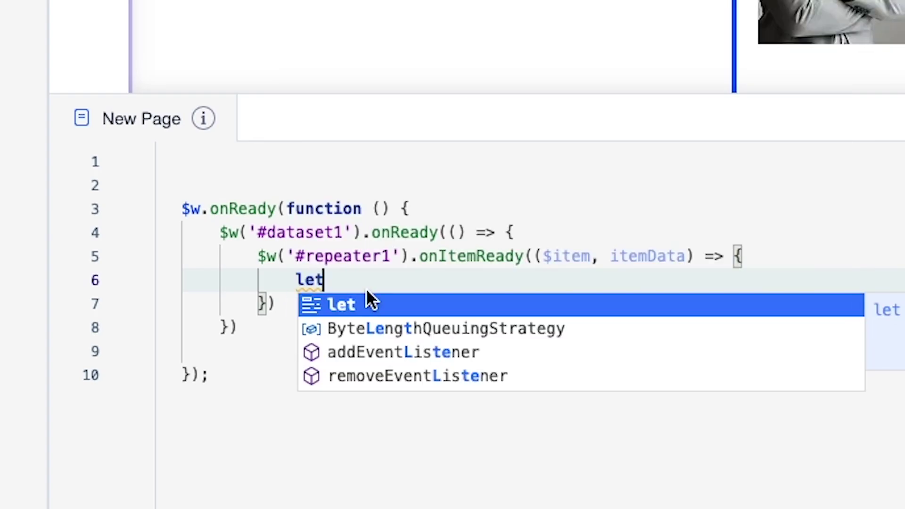
type(" s")
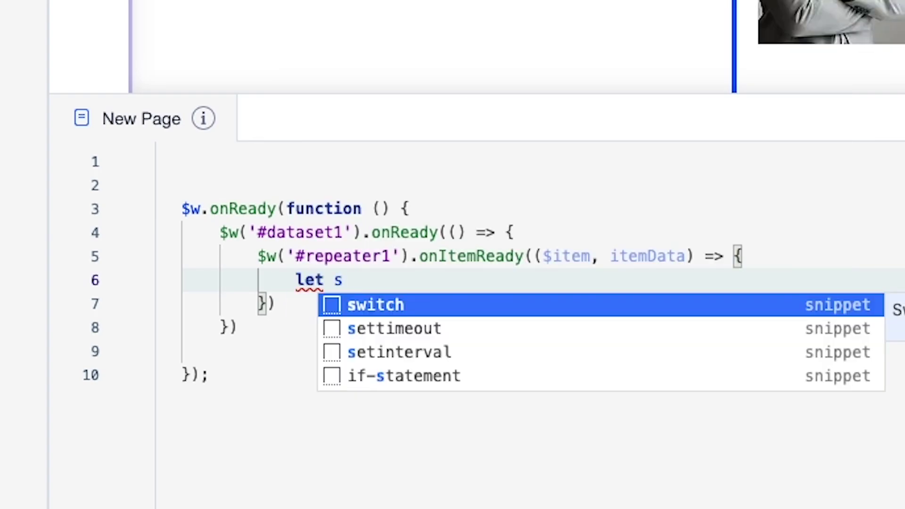
type("Title ")
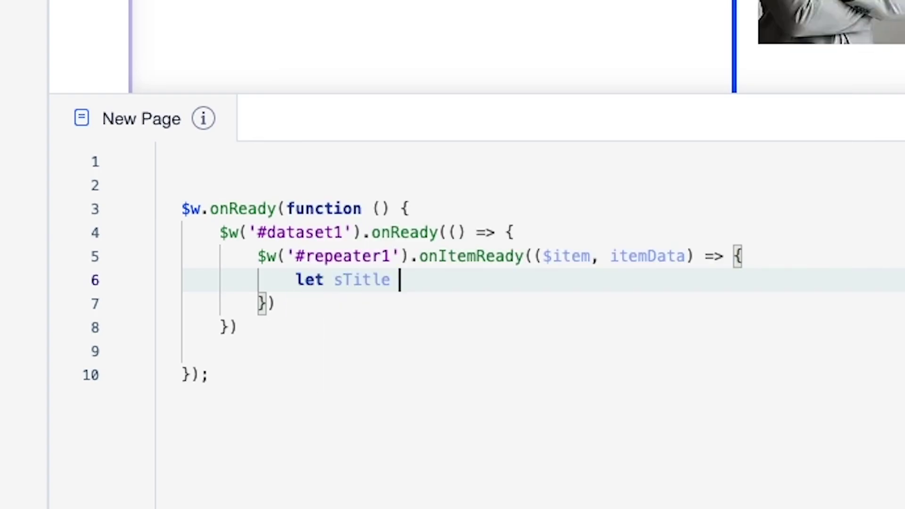
type("= item")
key("Return")
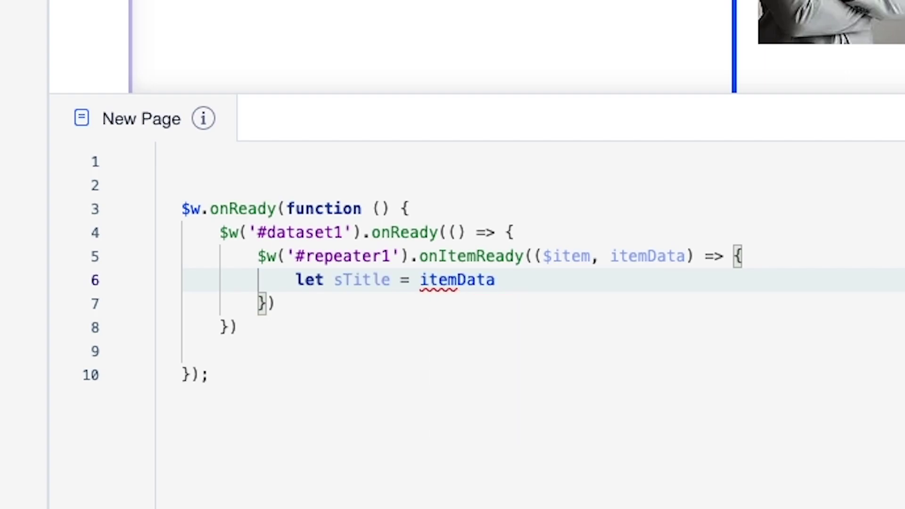
type(".")
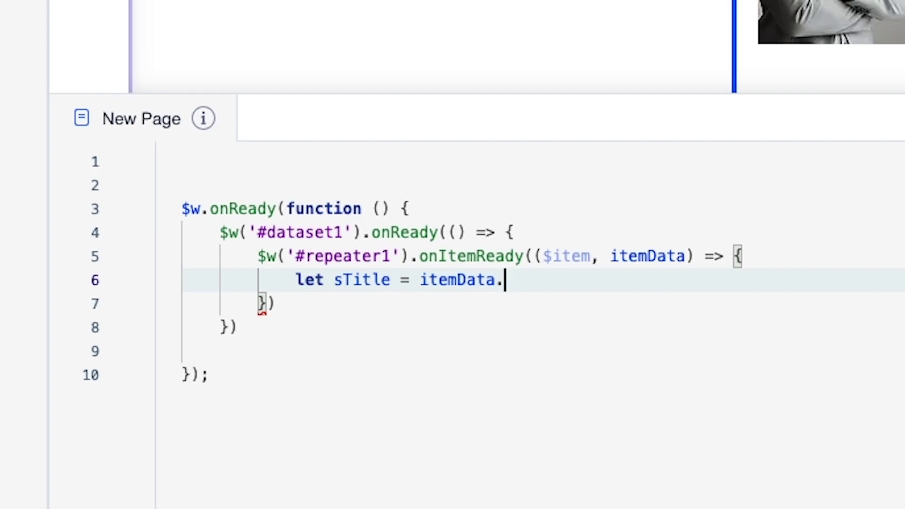
type("specialTitle")
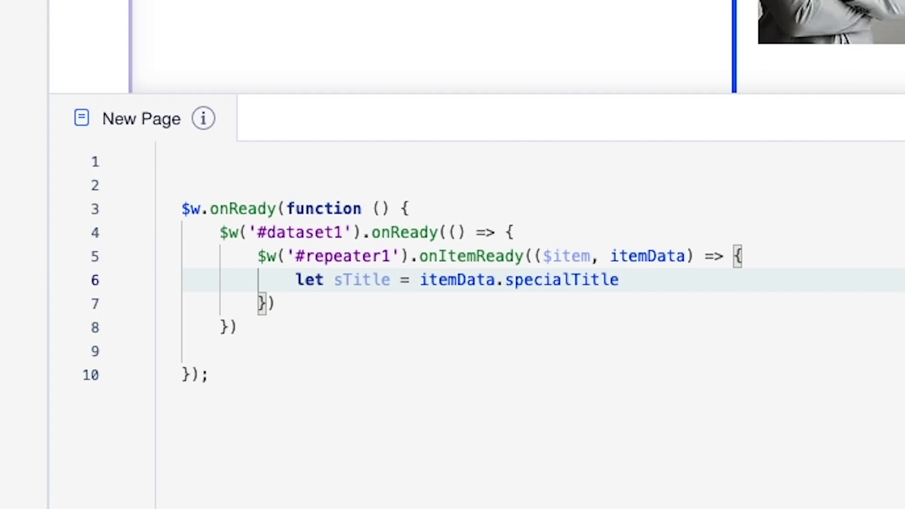
type(";")
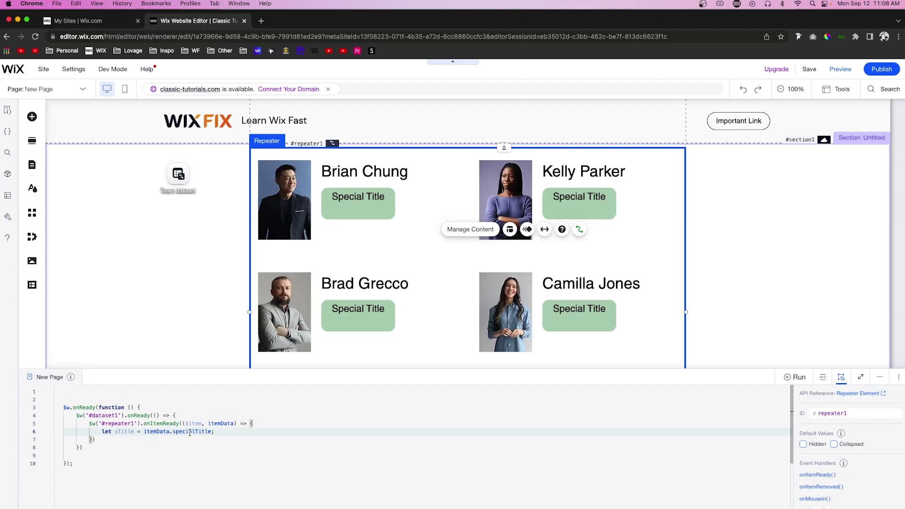
Check that the Team collection's Special Title field key is specialTitle, then close its settings.
left_click(32, 285)
left_click(75, 150)
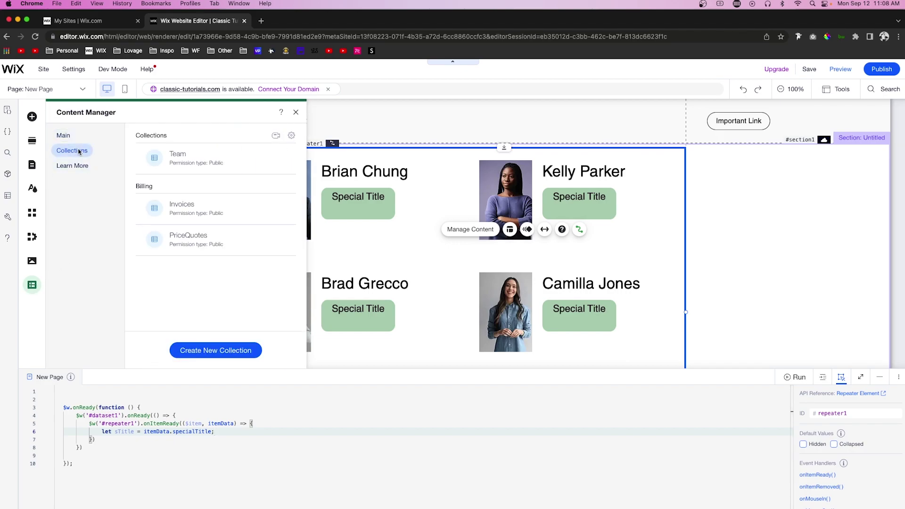
left_click(198, 158)
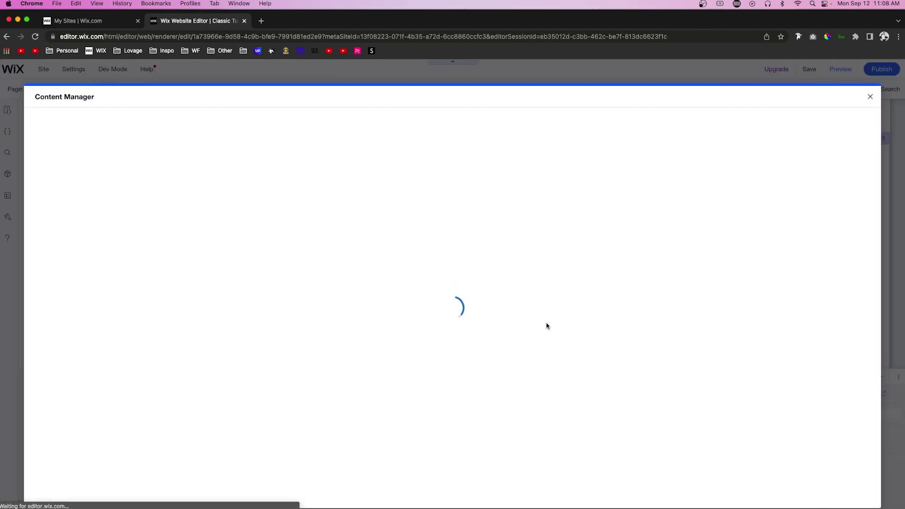
scroll(470, 303, "right", 10)
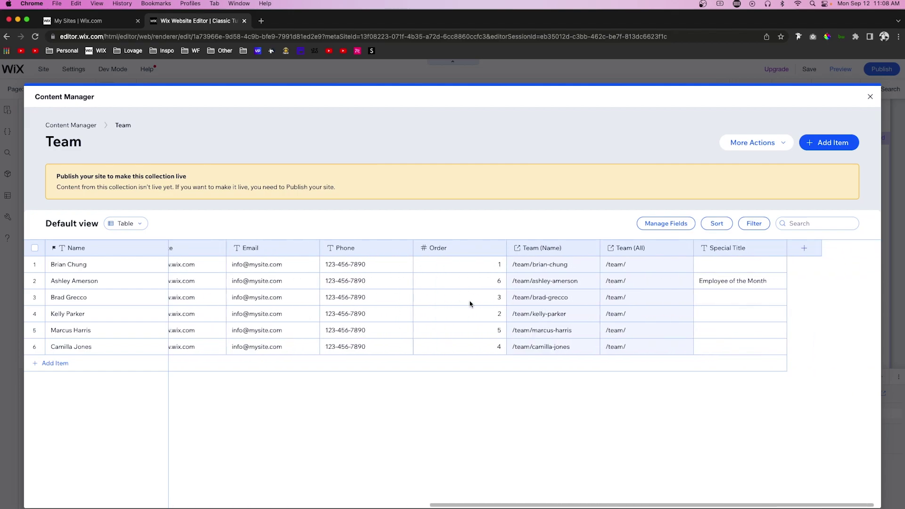
left_click(737, 253)
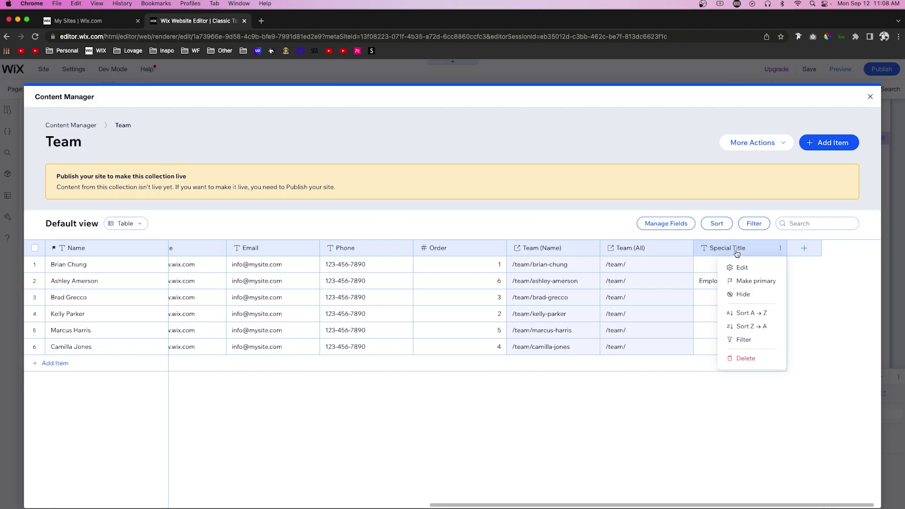
left_click(738, 268)
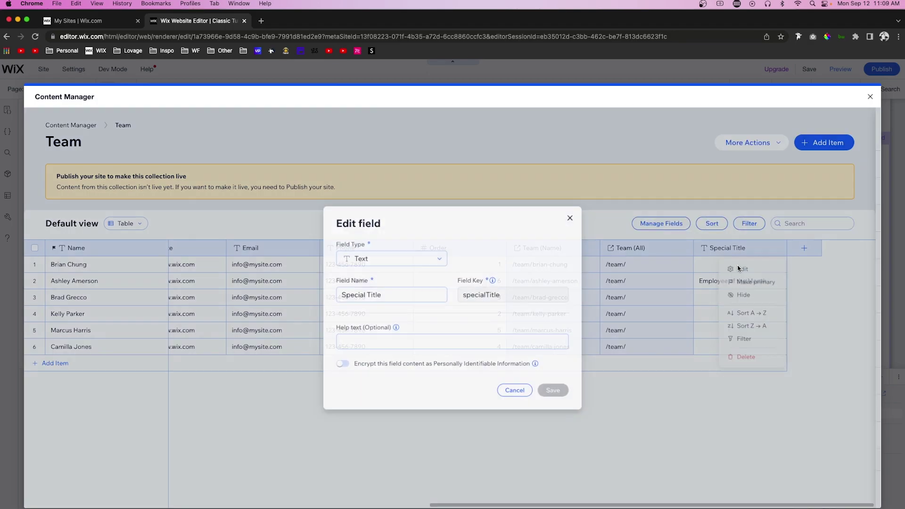
double_click(483, 295)
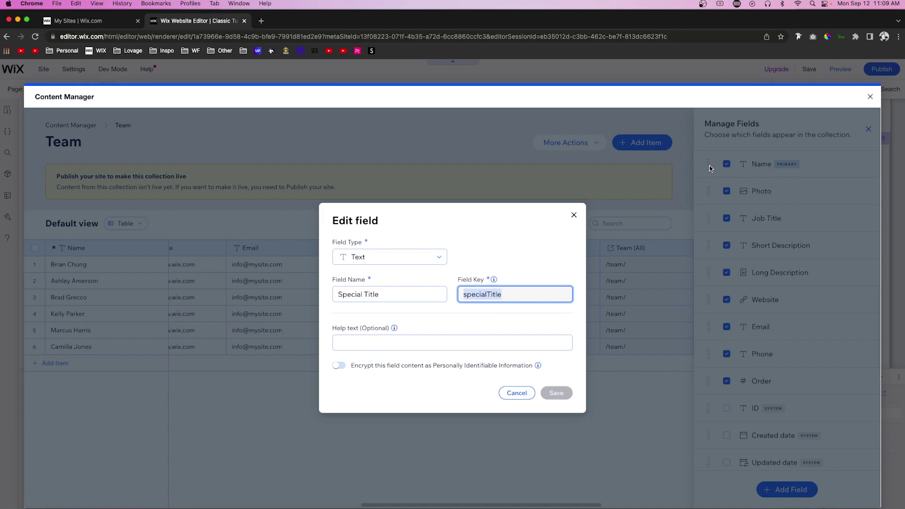
left_click(870, 97)
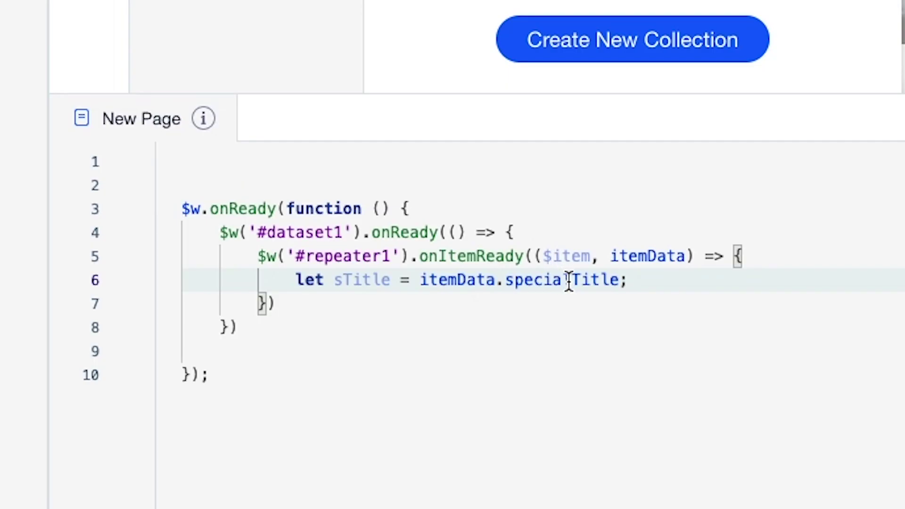
On a new line 7, start an if condition testing sTitle === "".
left_click(648, 282)
key("Return")
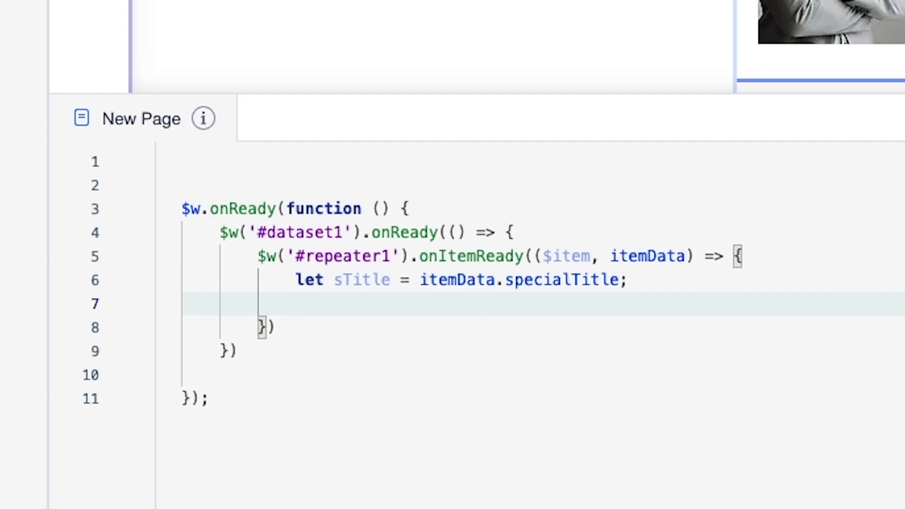
type("if (")
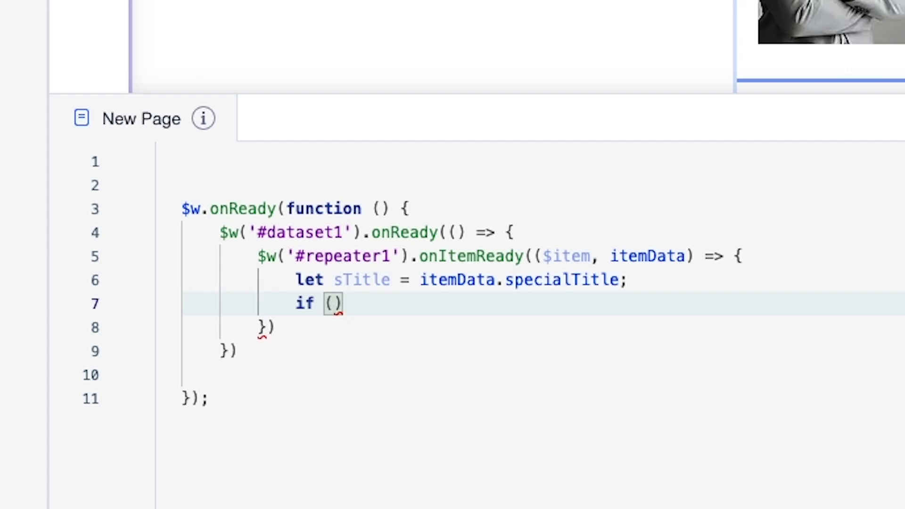
type("s")
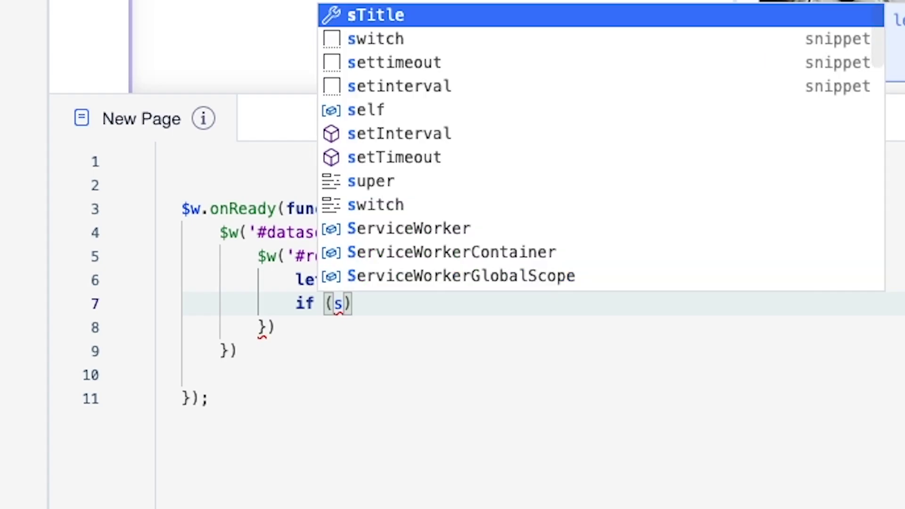
key("Return")
type("=== \"")
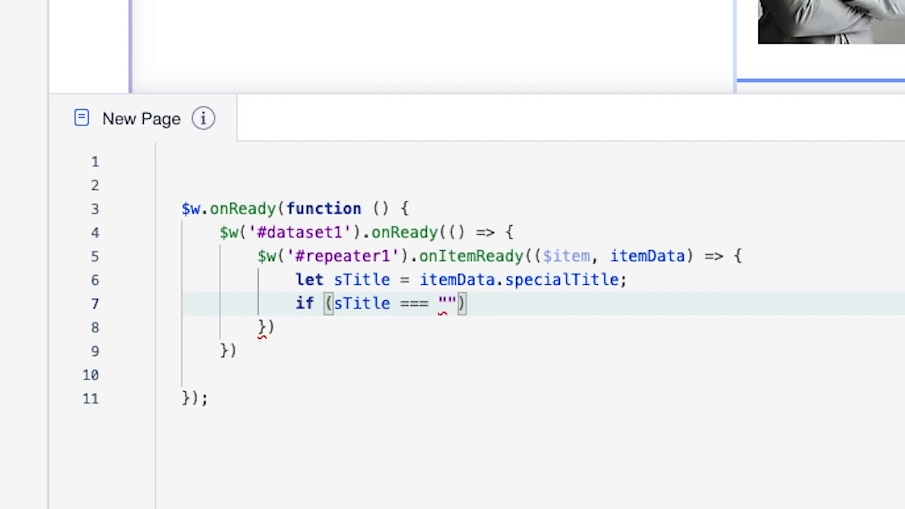
key("Right")
Add || sTitle === null || sTitle === undefined to the condition and open the block.
type("|| ")
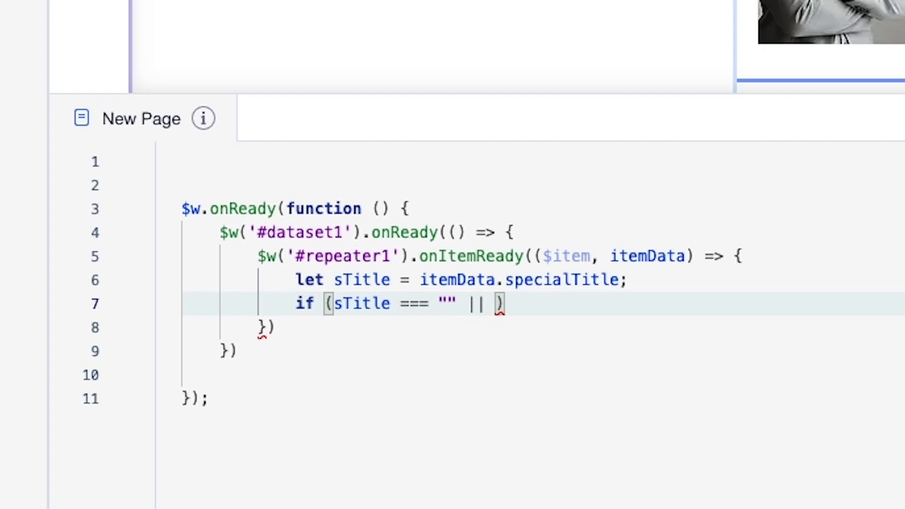
type("s")
key("Return")
type("====")
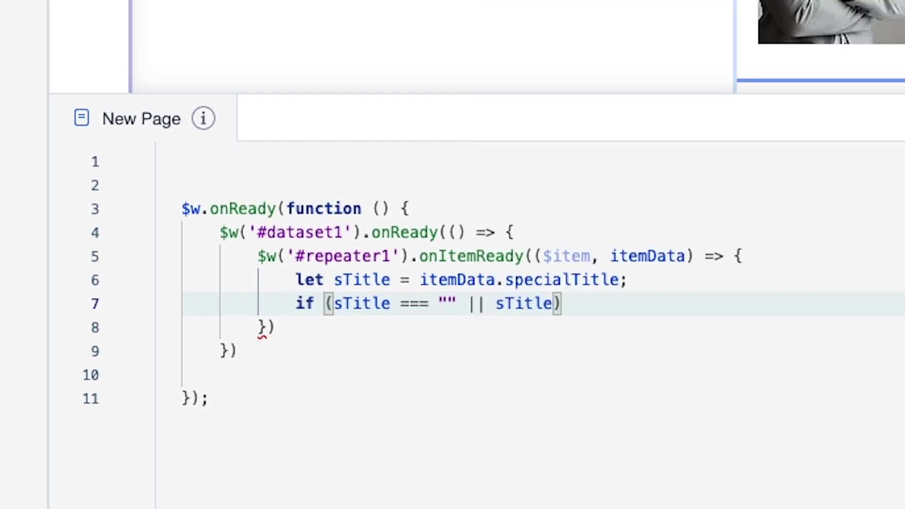
key("BackSpace")
key("BackSpace")
type("null")
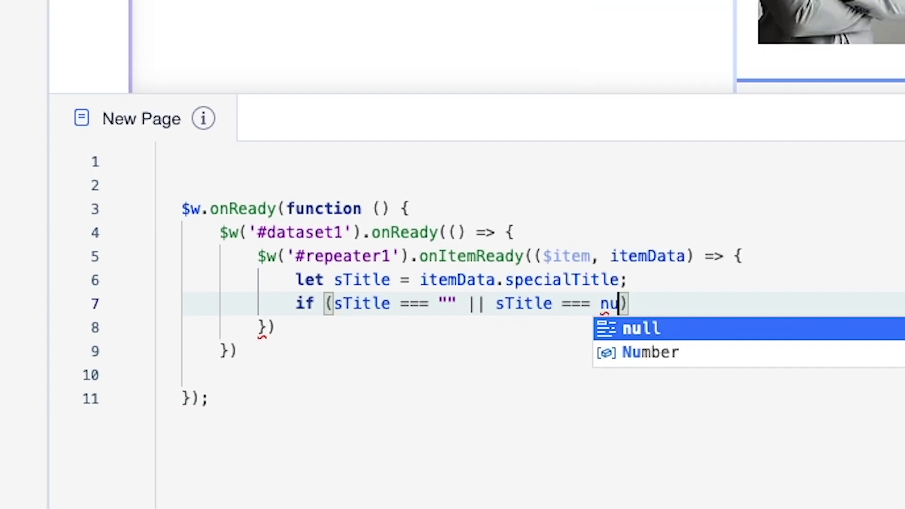
type(" || s")
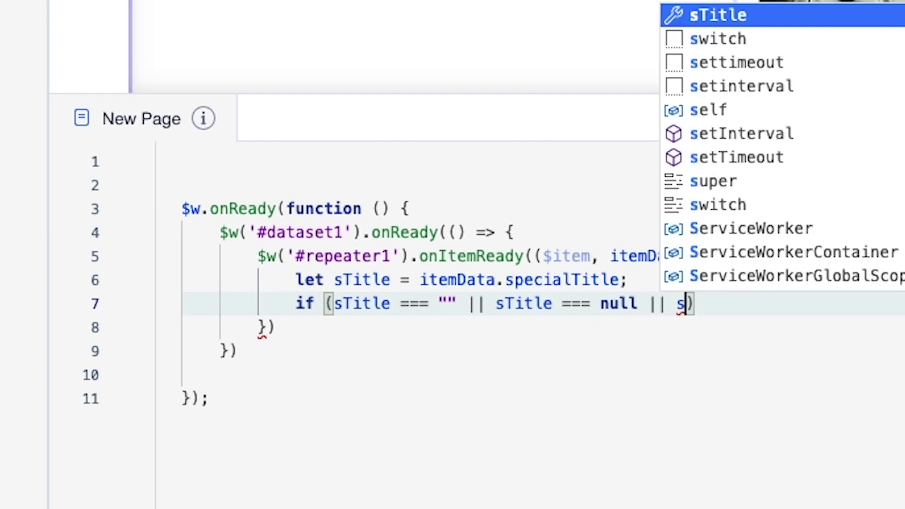
key("Return")
type("=== ")
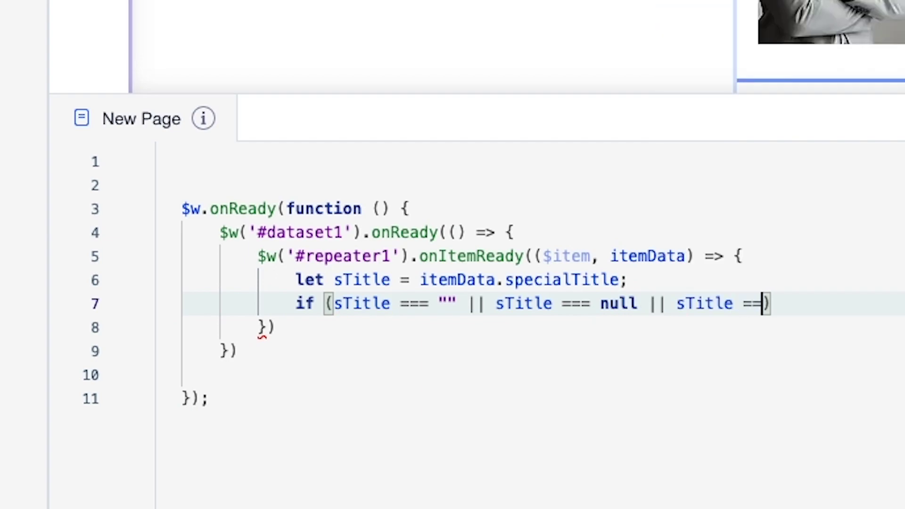
type("undefined")
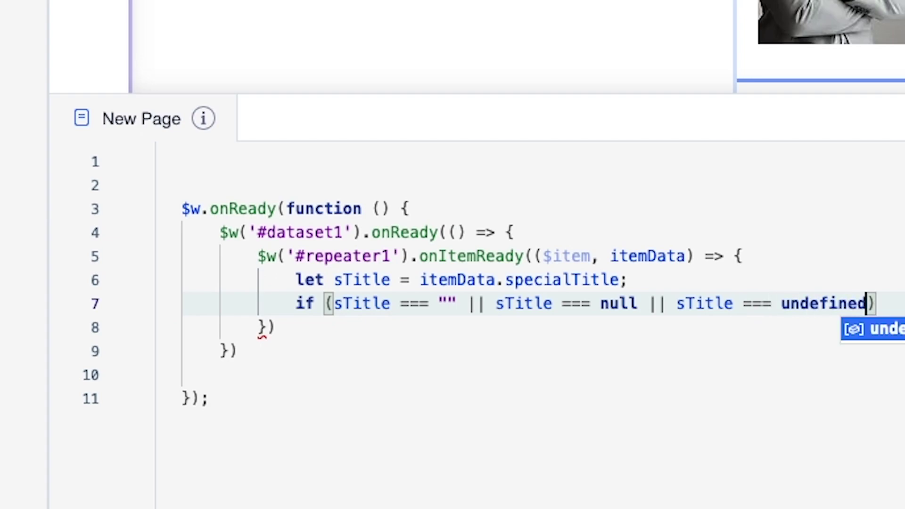
key("End")
type("{")
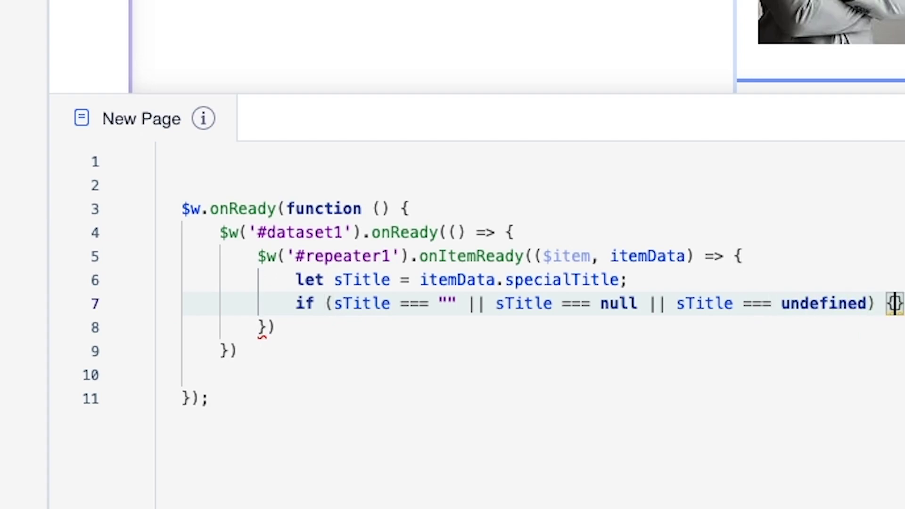
key("Return")
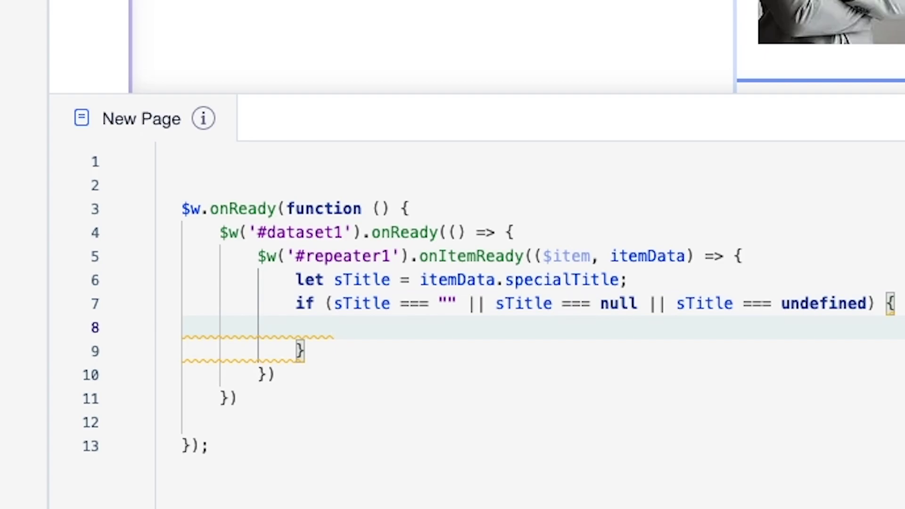
Inside the if block, hide the badge with $item("#badge").hide();.
type("$item")
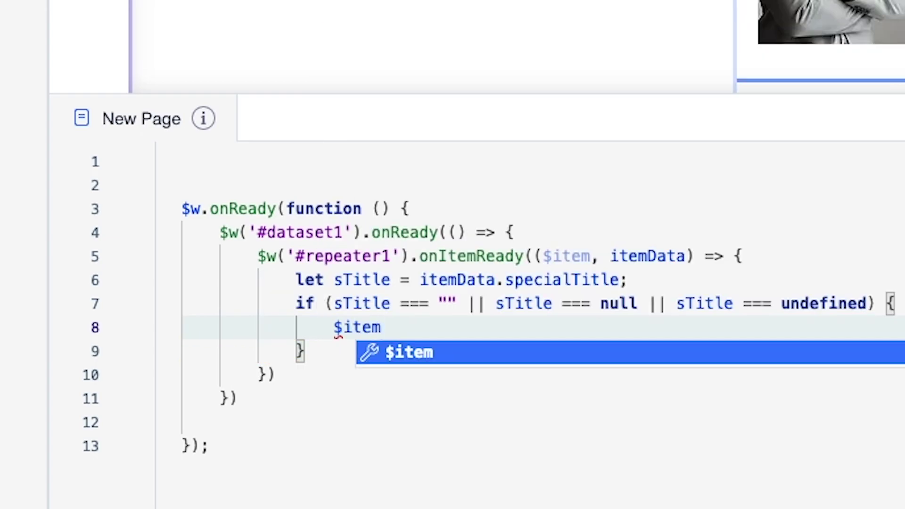
type("(")
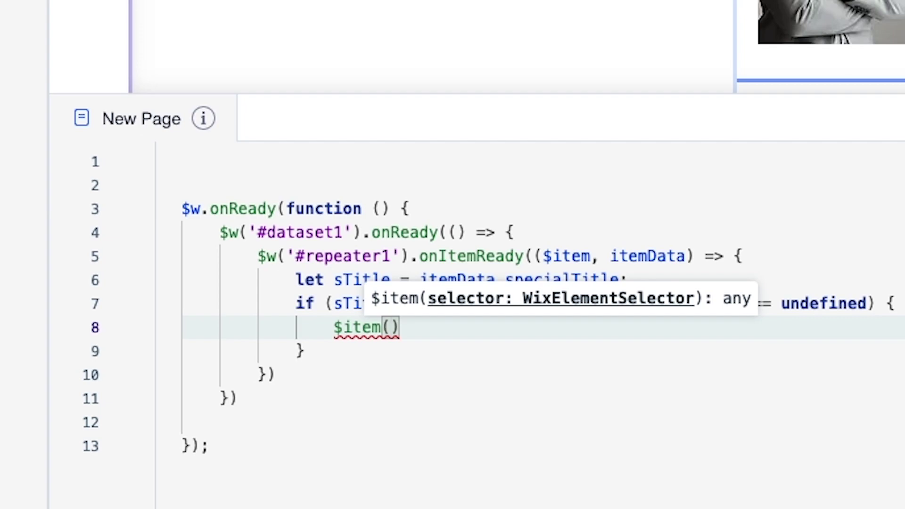
type("\"#")
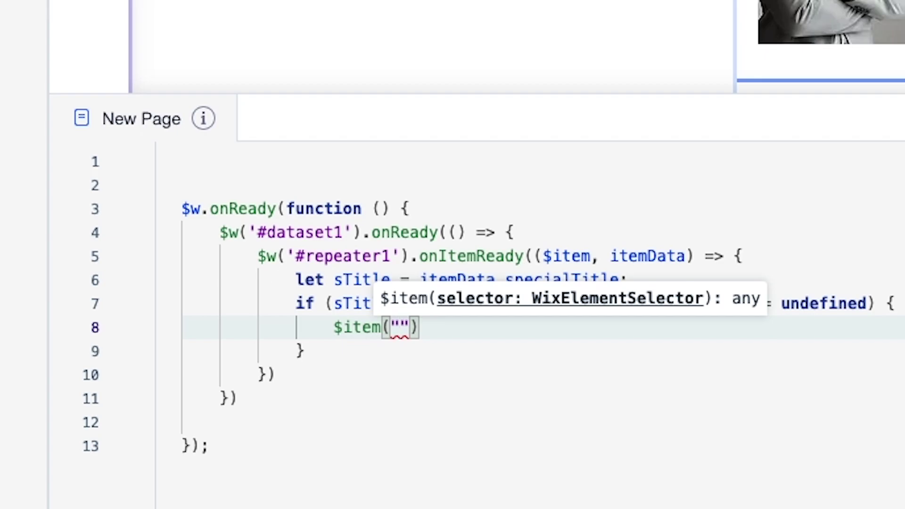
type("badge")
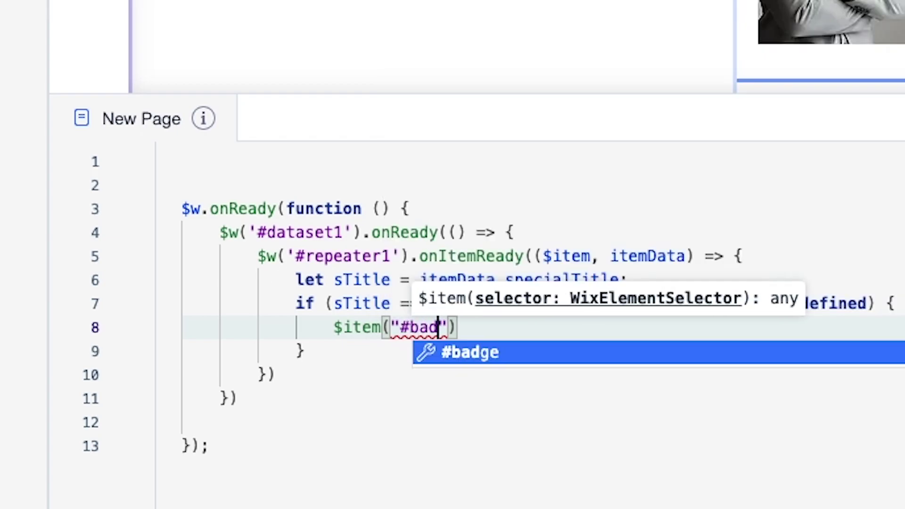
key("End")
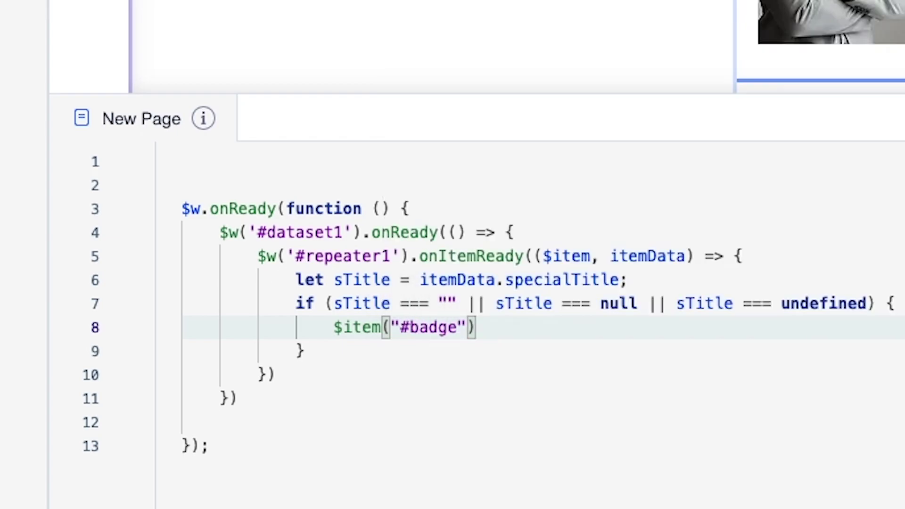
type(".hi")
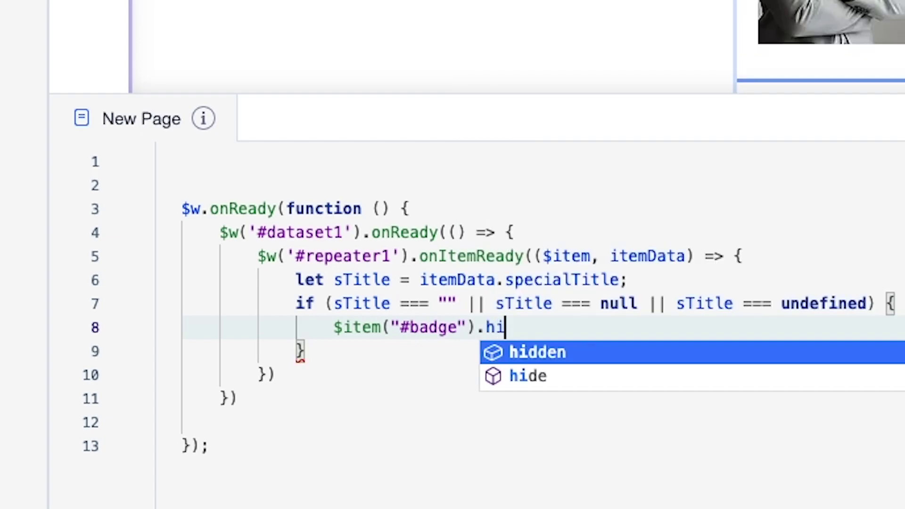
type("de();")
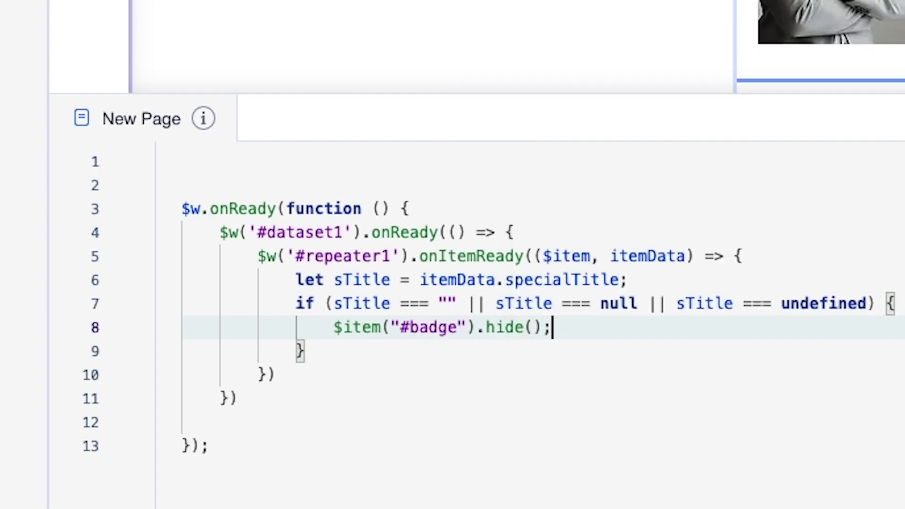
Add an else branch that calls $item("#badge").show();.
key("shift+Home")
key("ctrl+c")
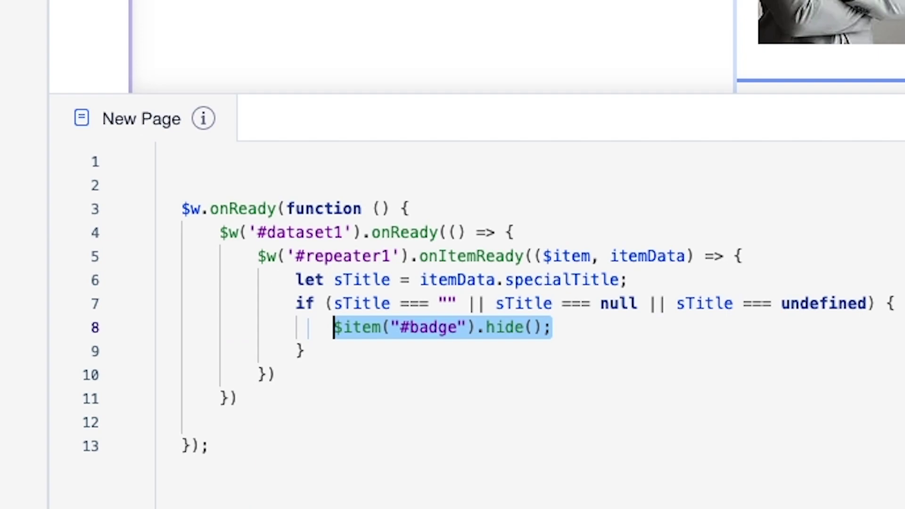
left_click(305, 351)
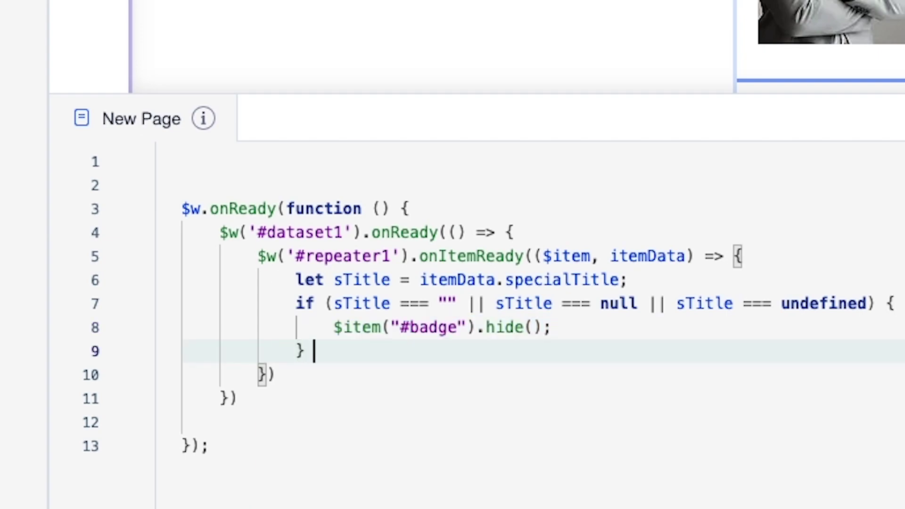
type("else {")
key("Return")
key("ctrl+v")
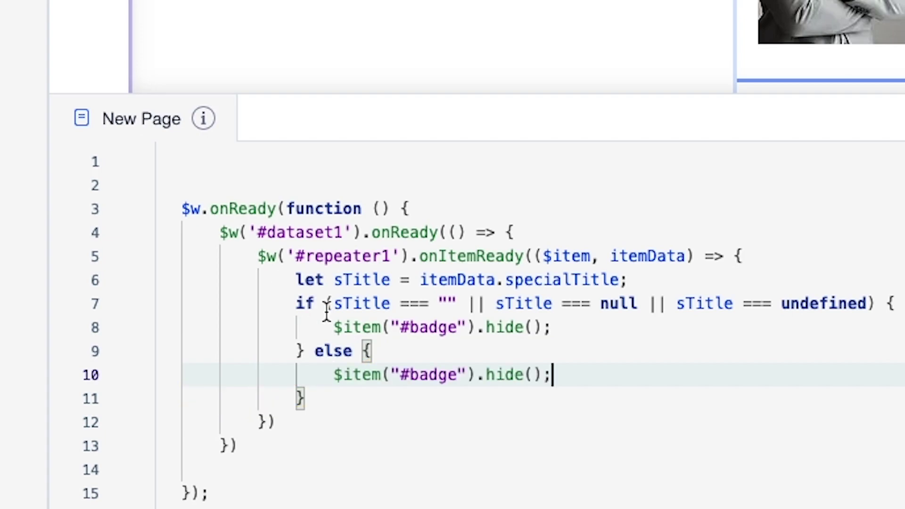
double_click(497, 379)
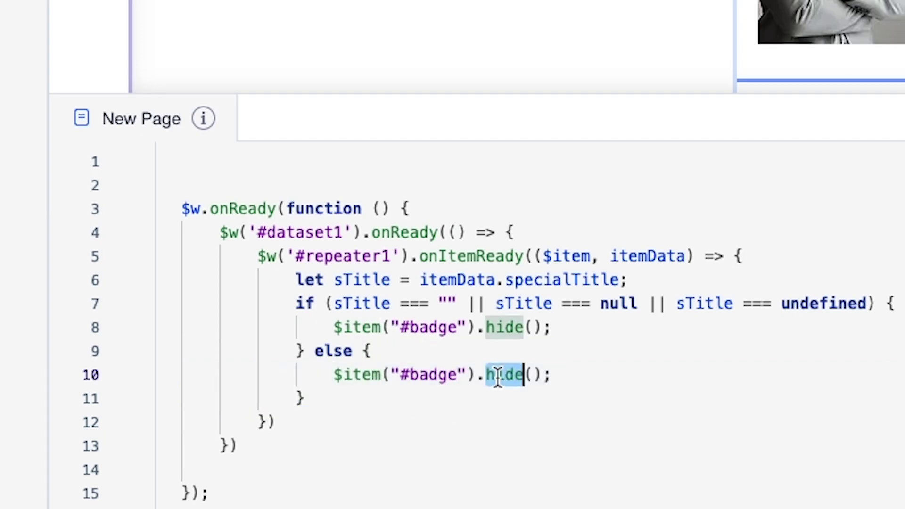
type("show")
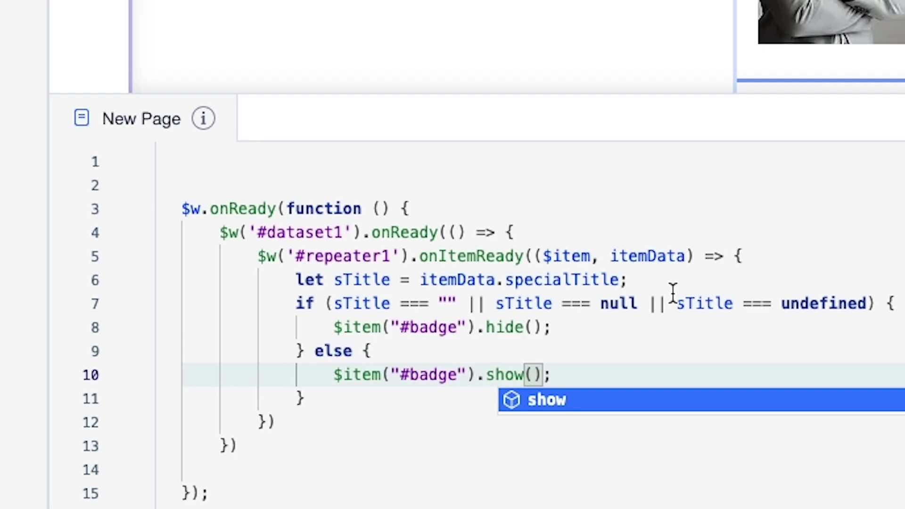
left_click(869, 257)
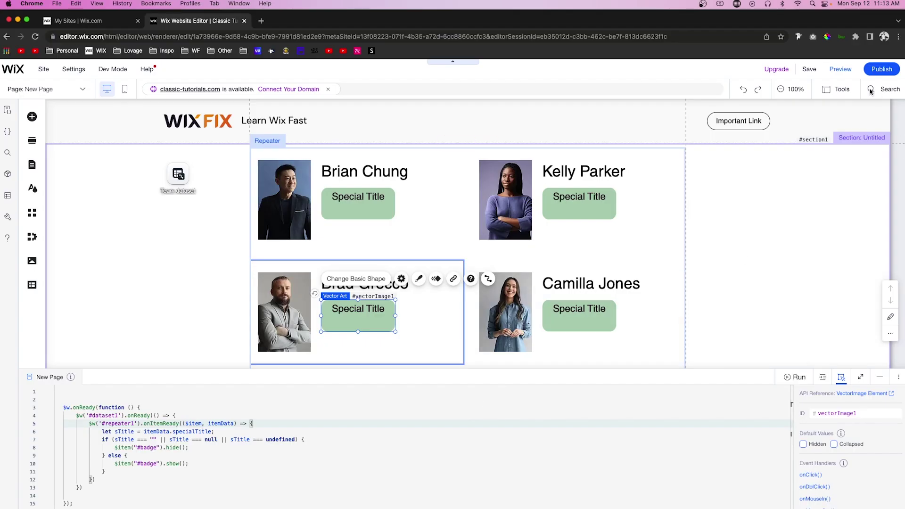
left_click(838, 69)
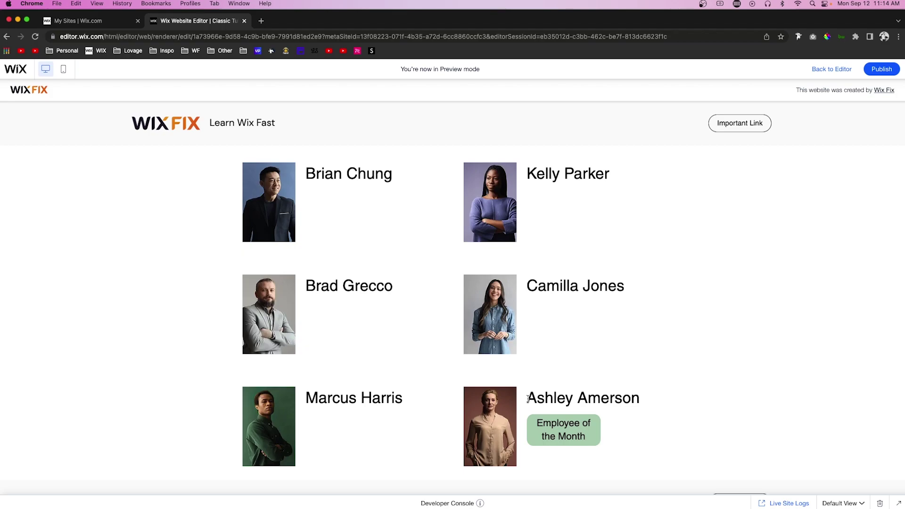
left_click_drag(528, 398, 633, 397)
left_click_drag(587, 439, 503, 430)
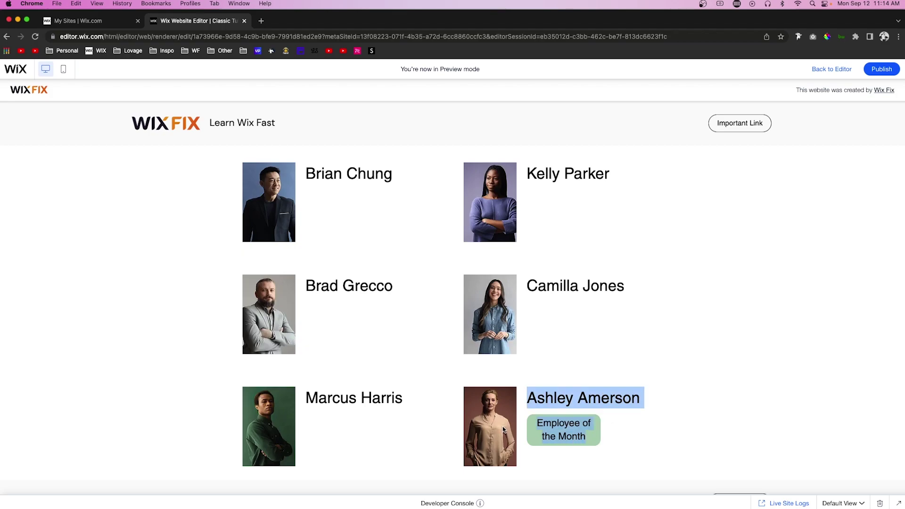
key("super+p")
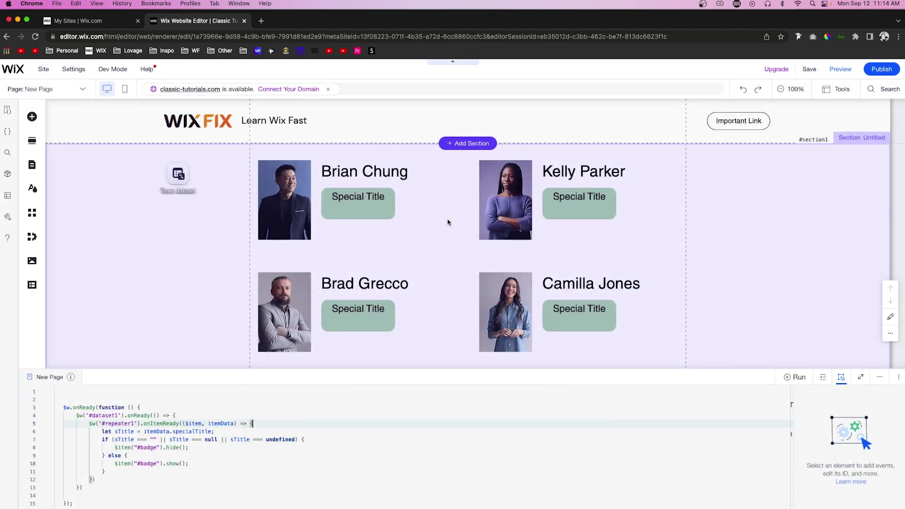